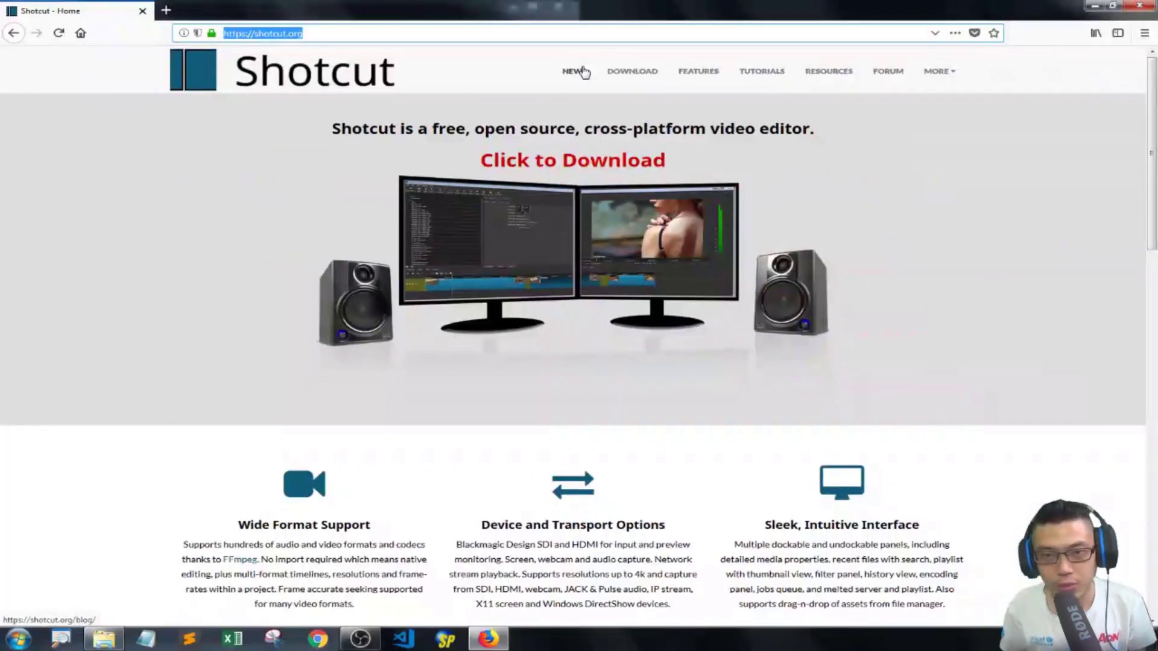
- Read the Shotcut 18.07 release notes, focusing on the keyframe additions to the Size and Position filter
left_click(576, 72)
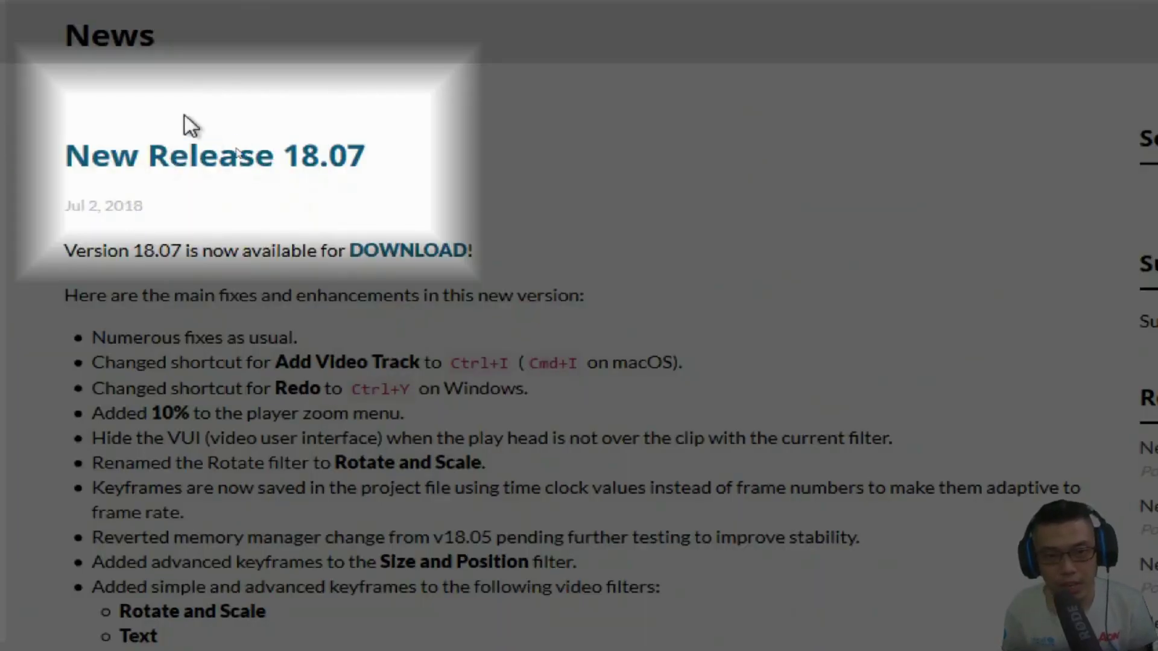
scroll(196, 412, "down", 5)
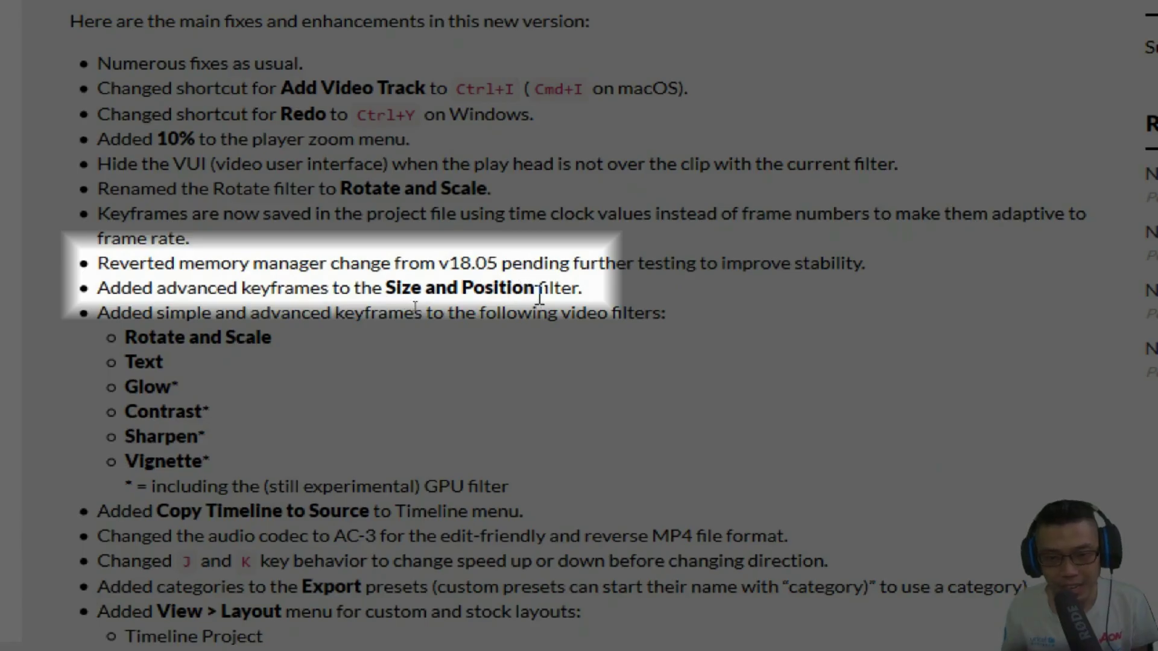
left_click_drag(538, 291, 403, 292)
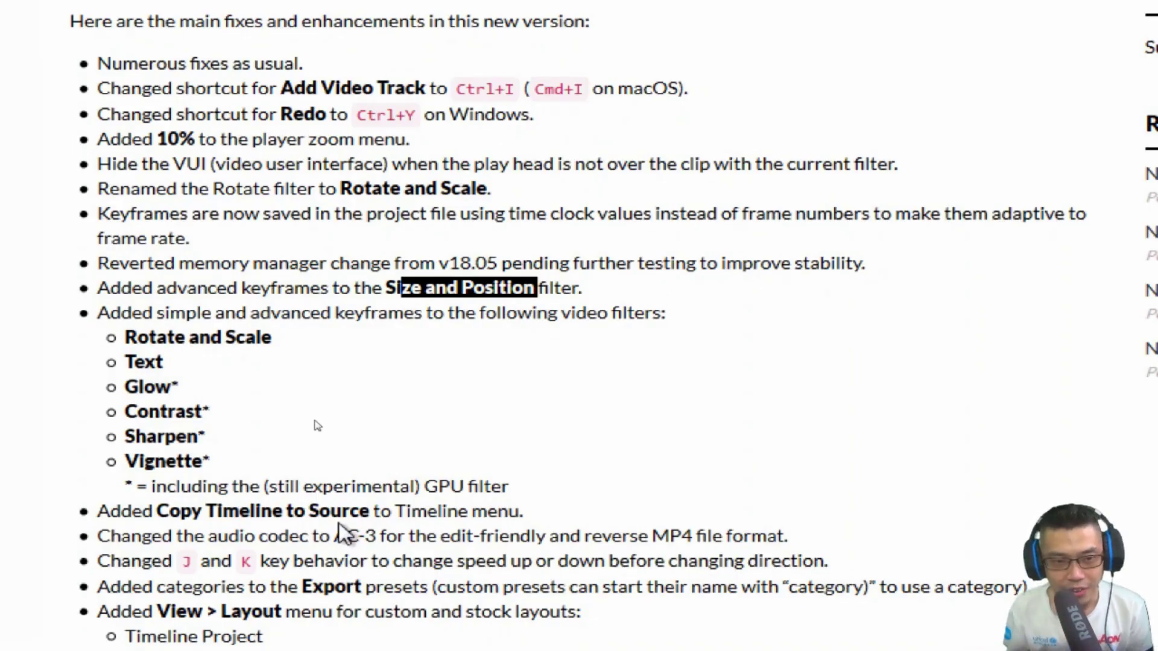
left_click(208, 300)
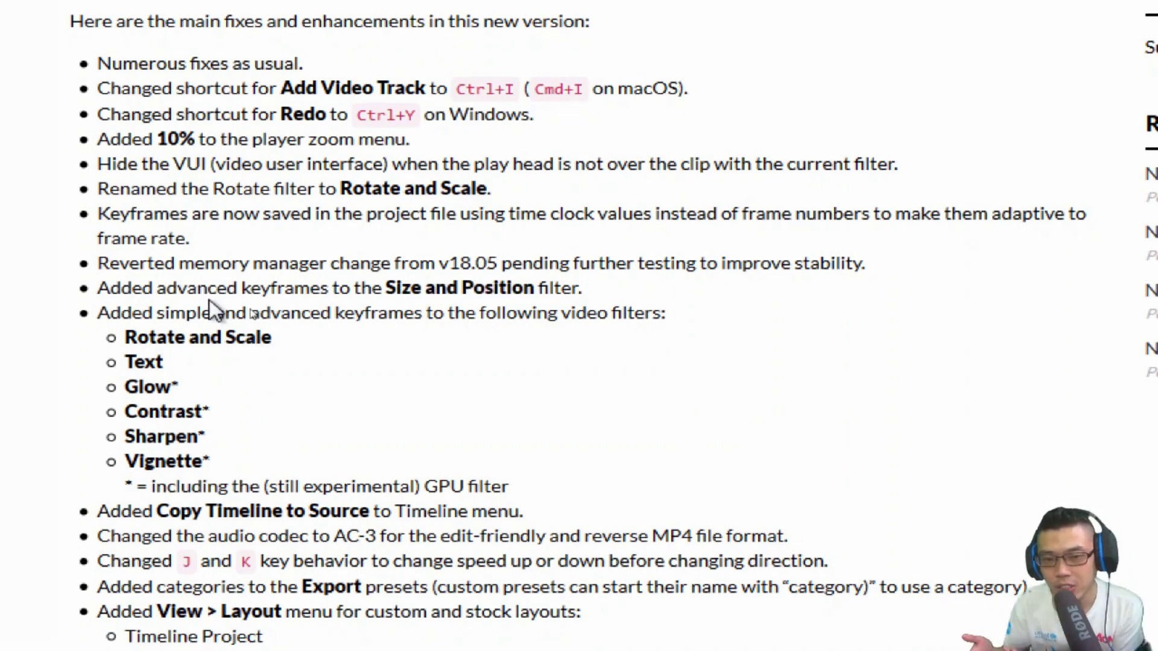
key("ctrl+shift+p")
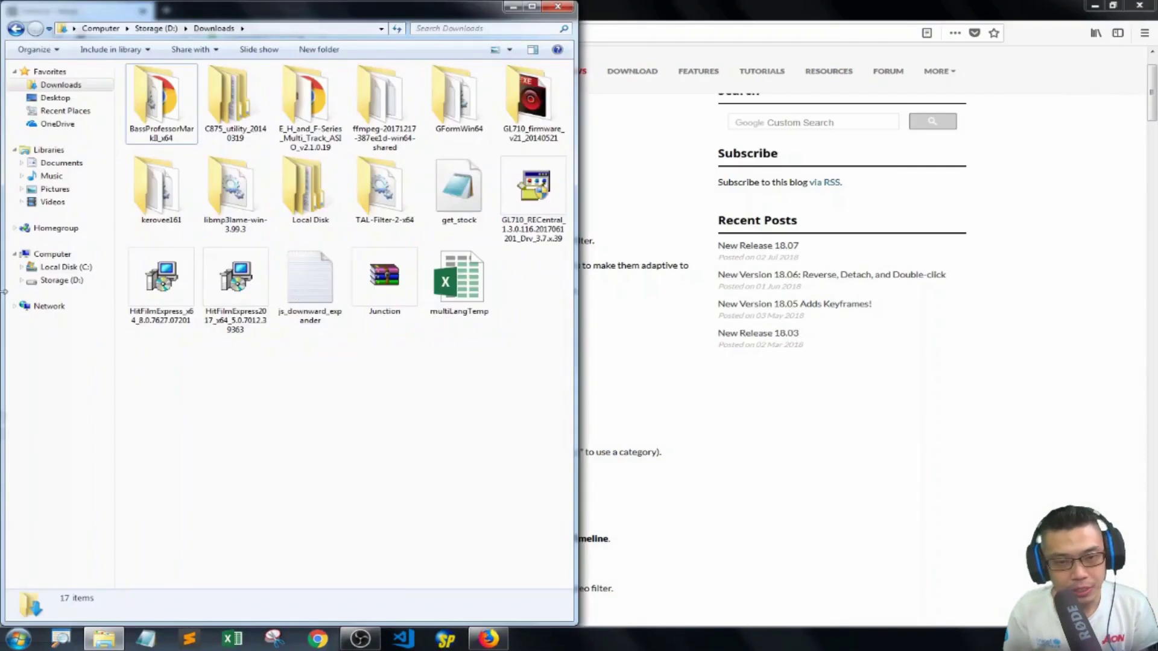
- Switch to the file explorer and launch Shotcut from the Program Files\Shotcut folder on drive D
left_click(60, 281)
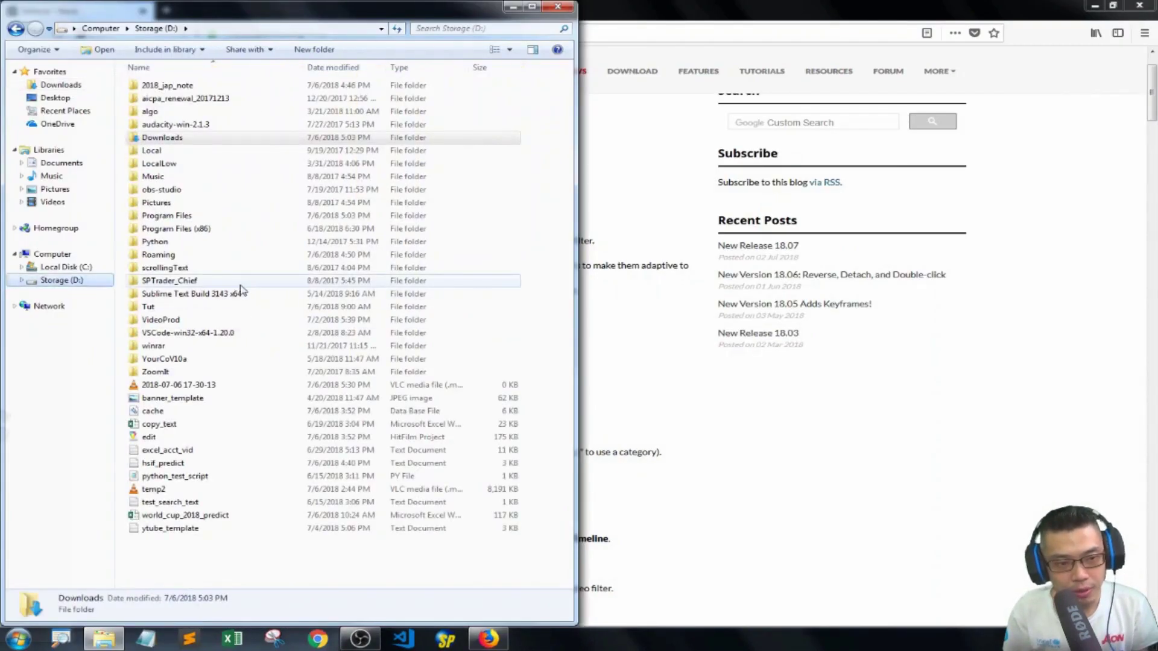
left_click(178, 218)
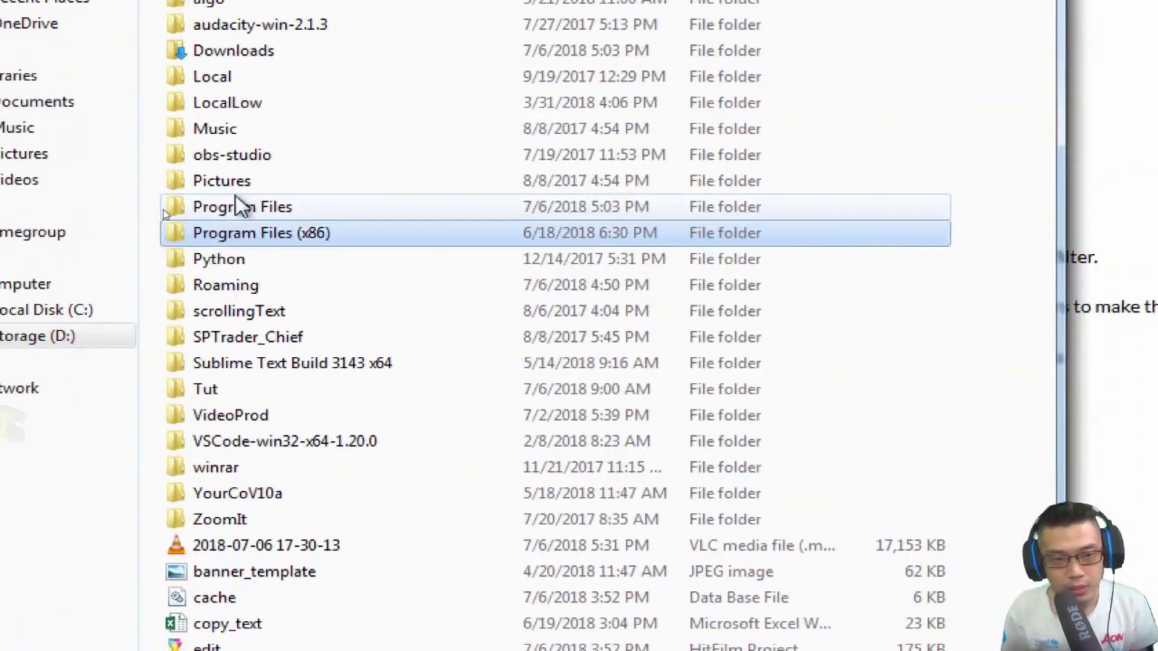
double_click(241, 206)
left_click(297, 268)
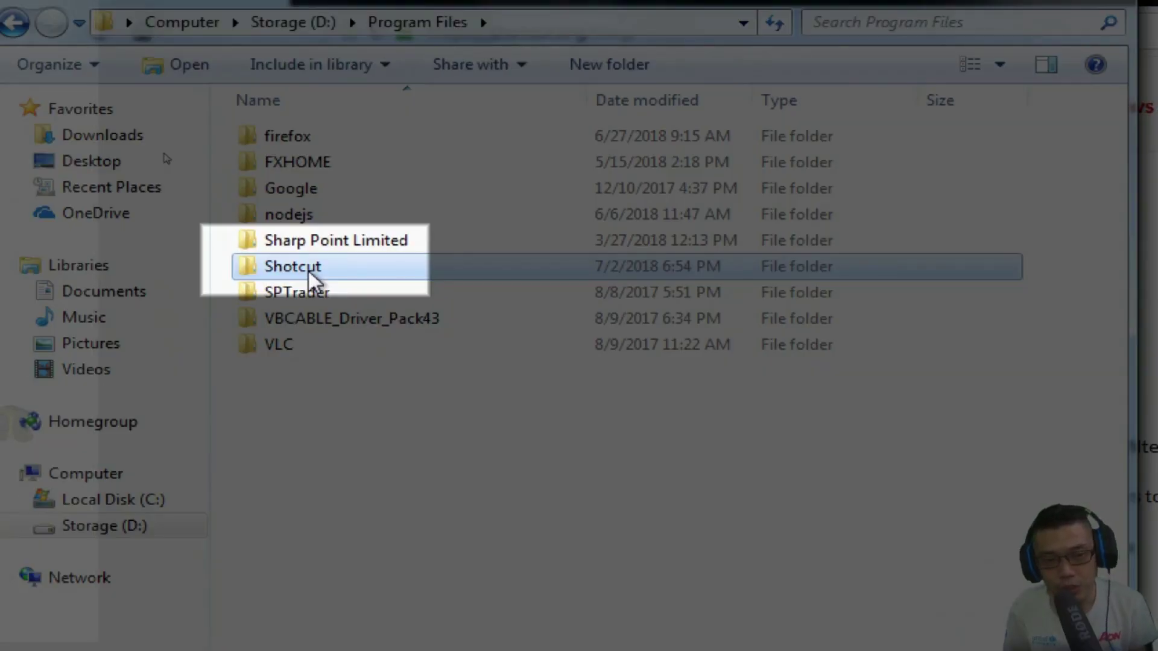
double_click(308, 269)
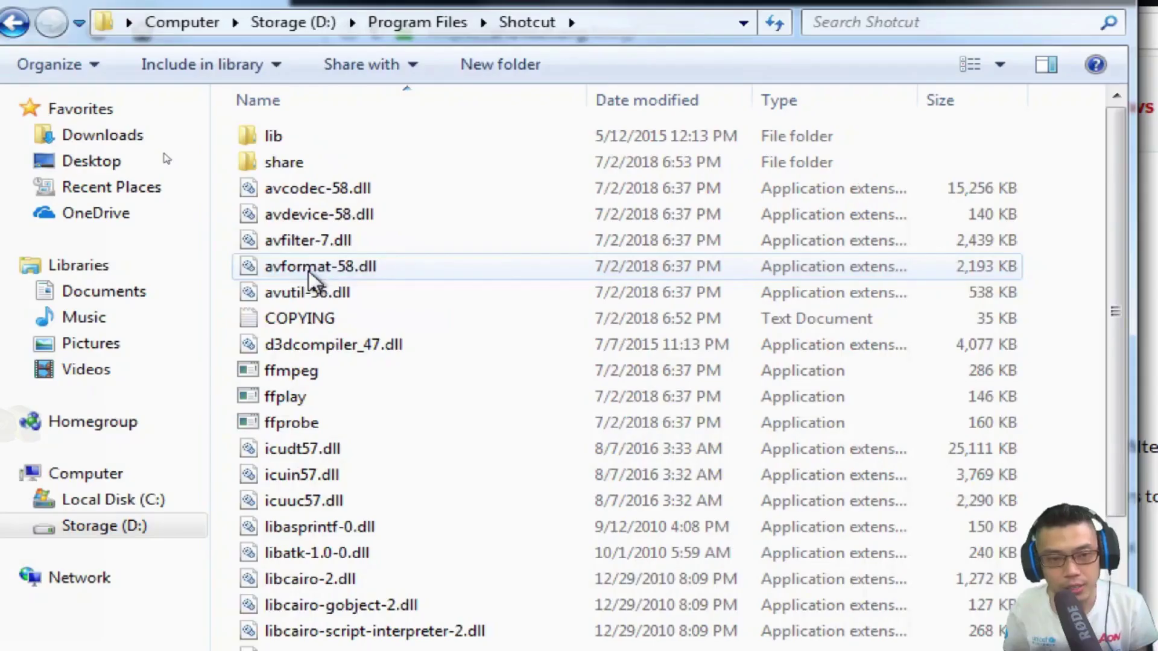
scroll(637, 548, "down", 18)
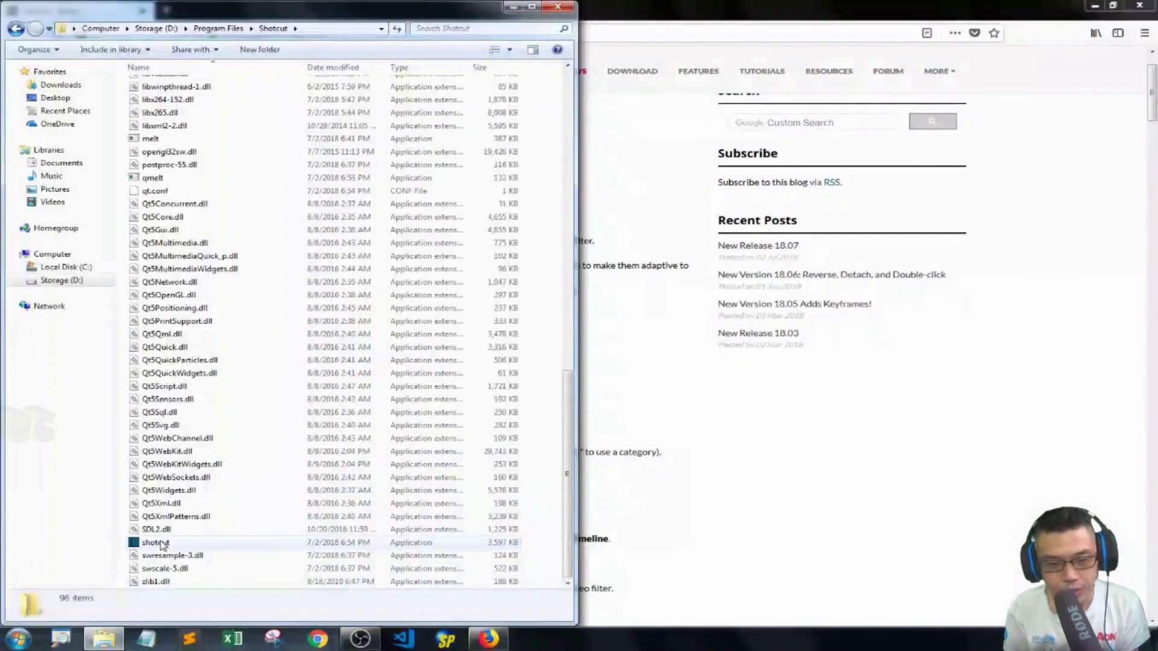
double_click(301, 503)
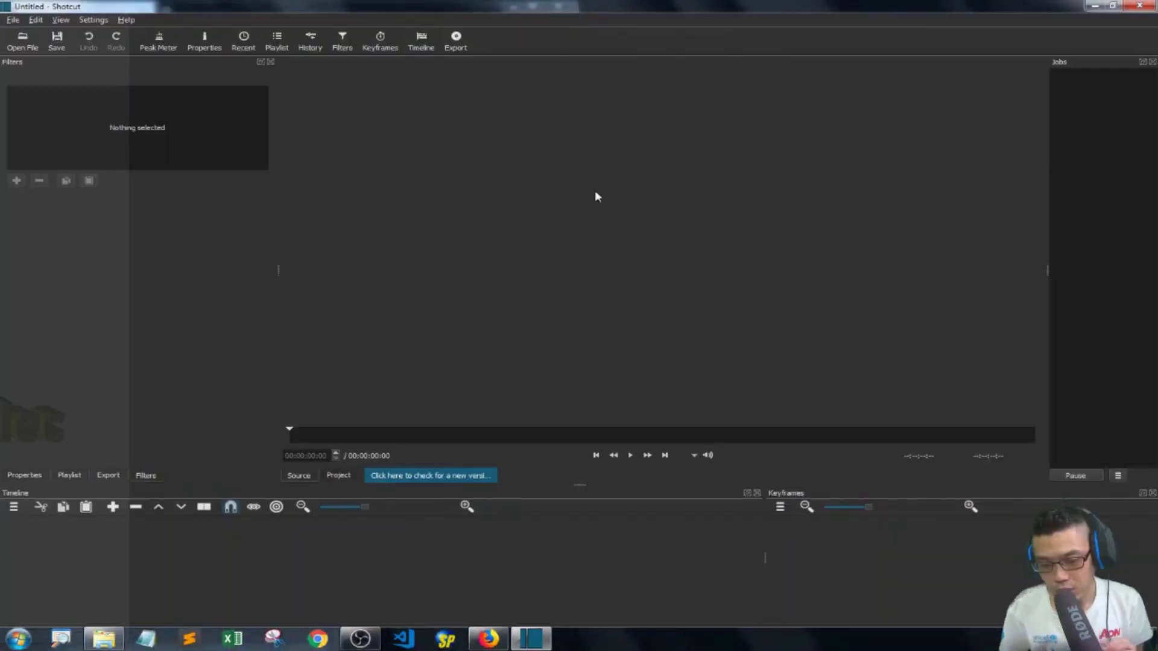
- Open the video file temp2.mp4 in the player
key("ctrl+o")
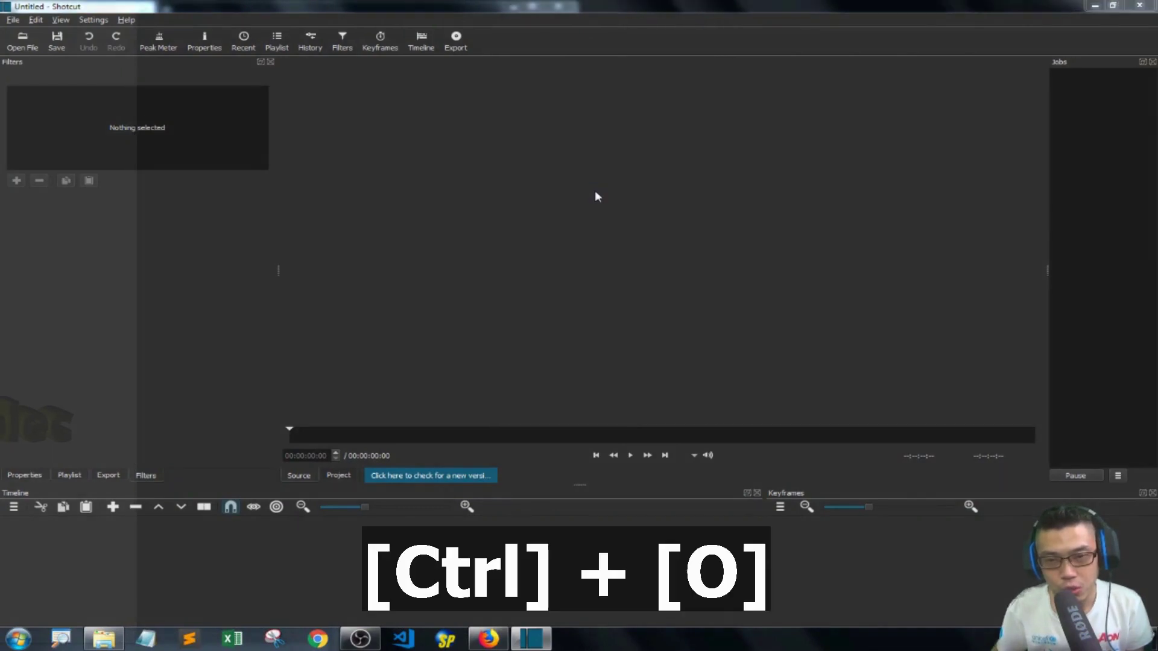
scroll(597, 196, "down", 8)
double_click(556, 286)
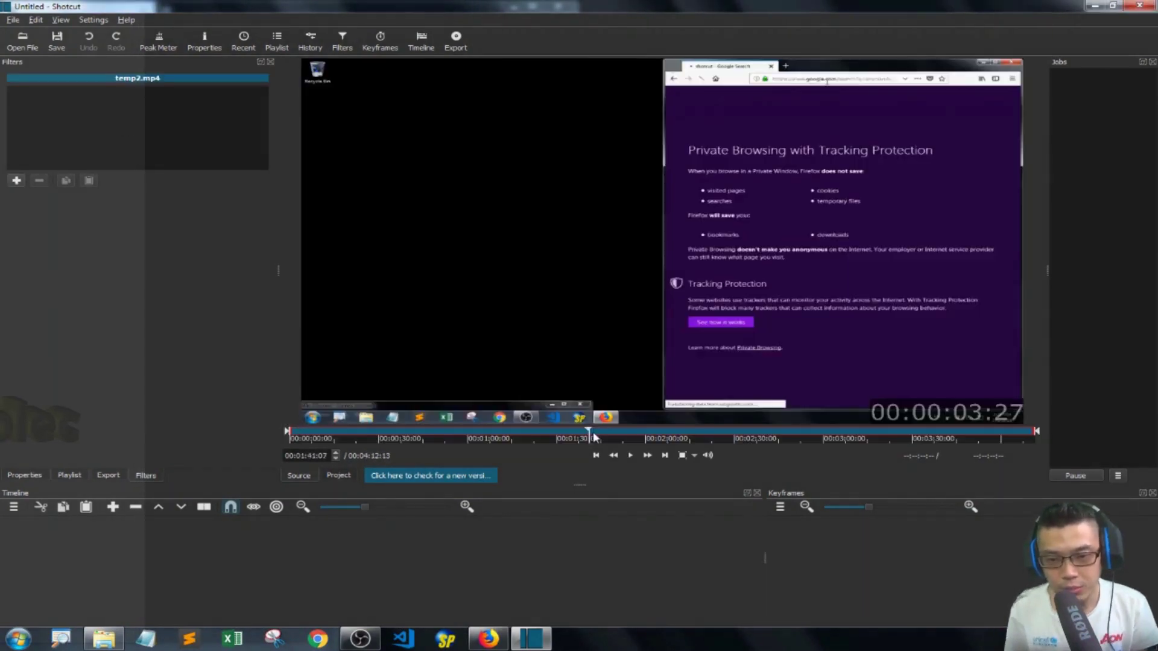
- Preview temp2.mp4 at a few points, return to its start and place the clip at the beginning of track V1
left_click(591, 436)
left_click(710, 438)
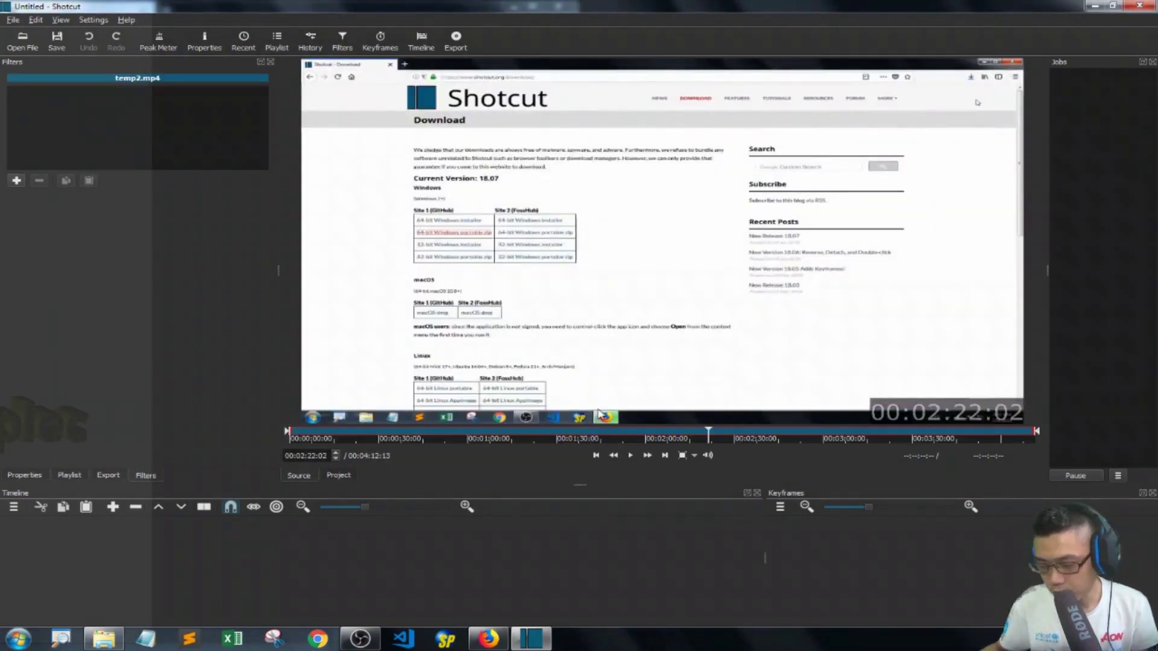
key("Home")
left_click_drag(608, 289, 29, 537)
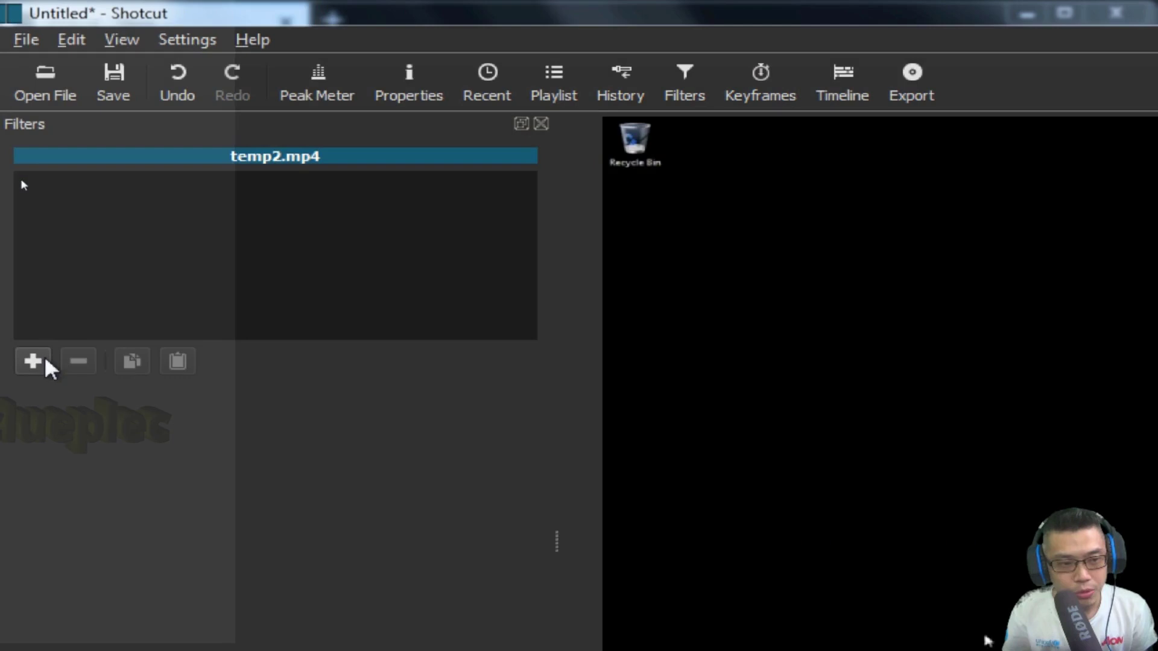
- Find the Size and Position filter by name and add it to the temp2.mp4 clip
left_click(41, 358)
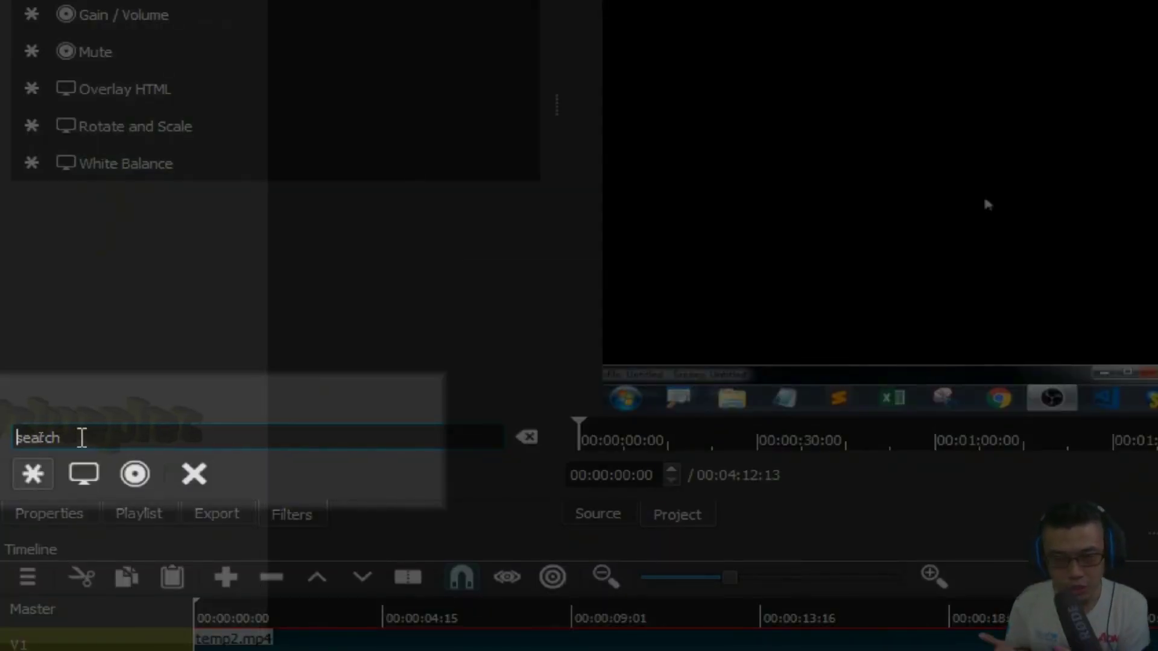
left_click(194, 474)
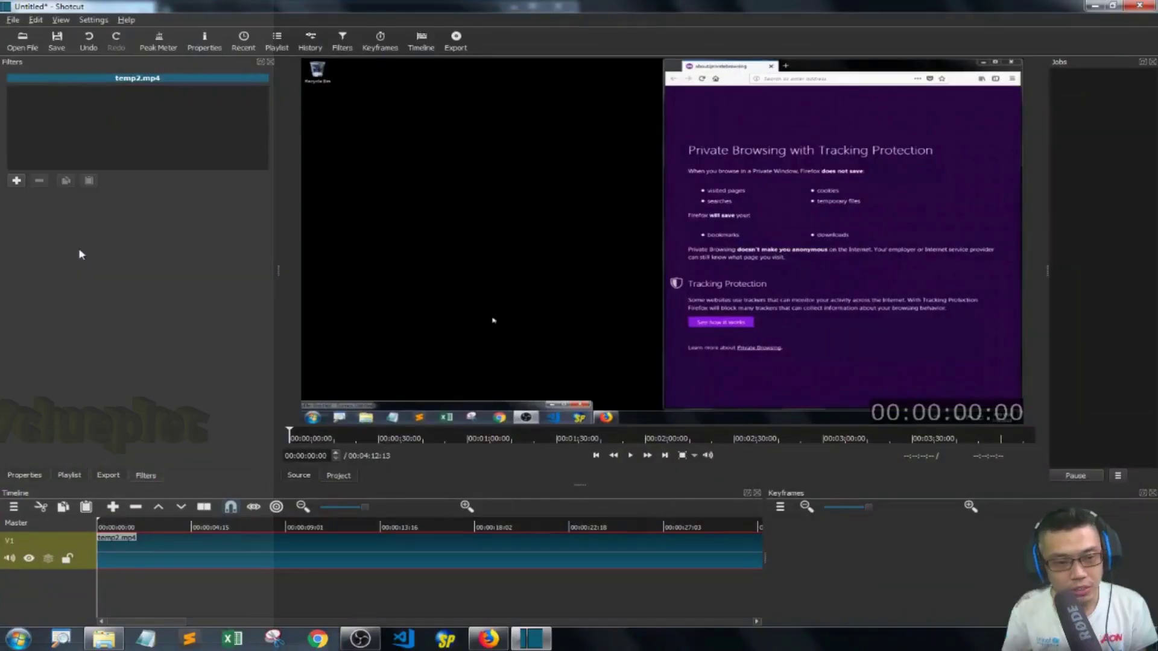
left_click(16, 180)
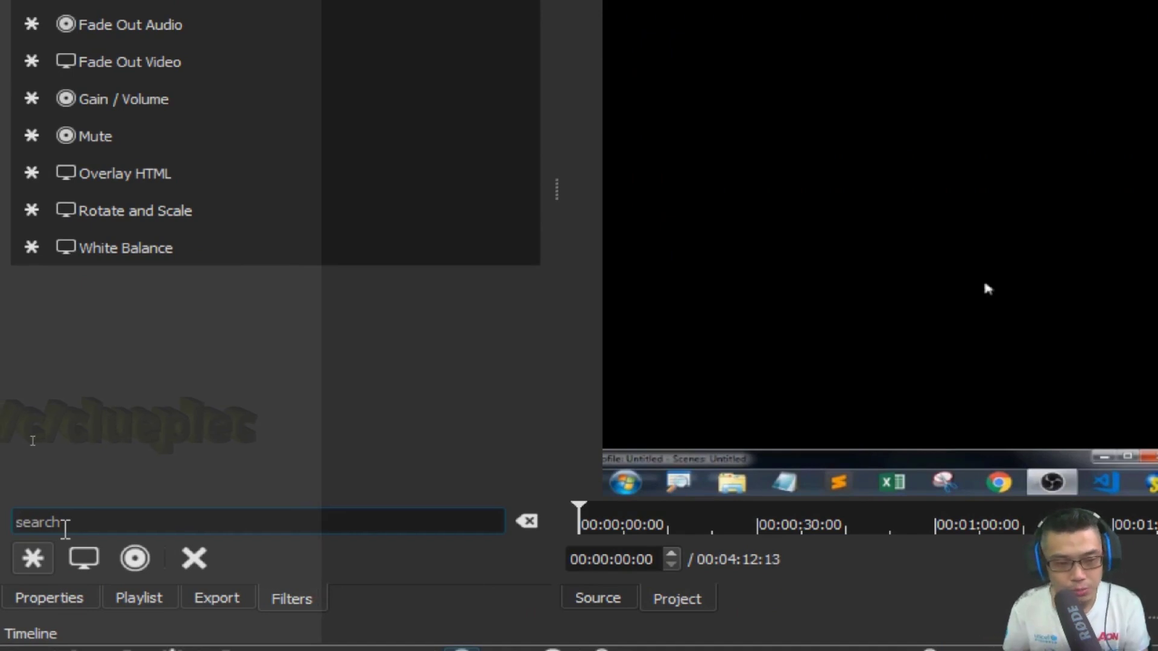
type("size and position")
left_click(145, 97)
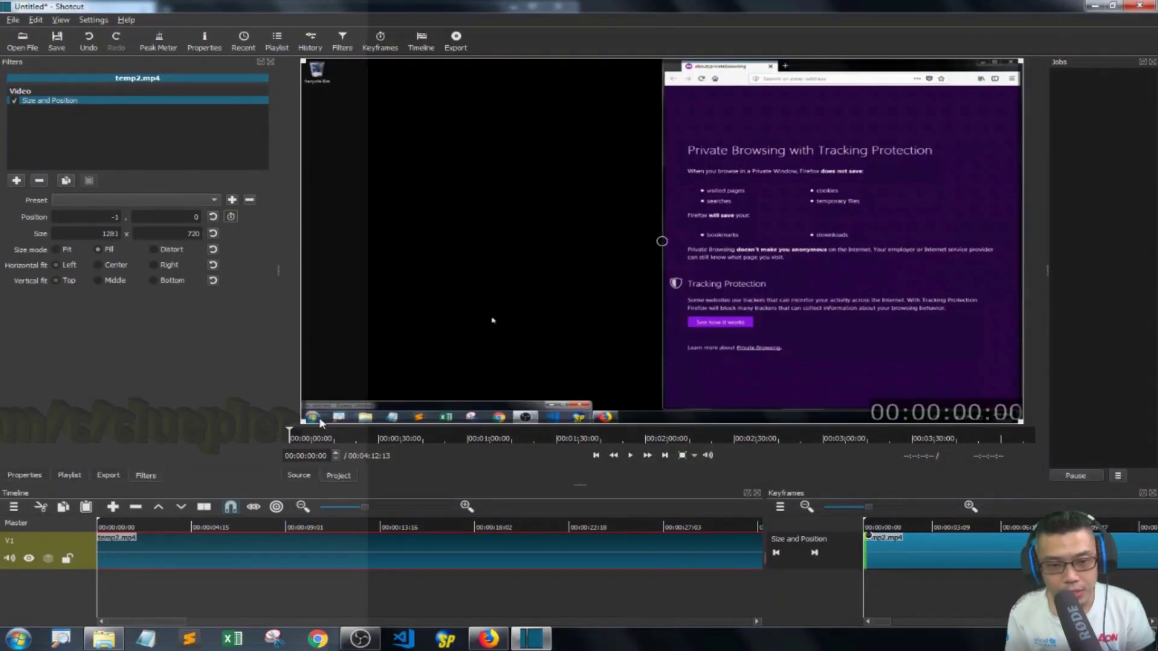
- Try resizing the clip from its corner in the preview, then set horizontal position to 0 and size to 1280 x 720
left_click_drag(303, 421, 114, 325)
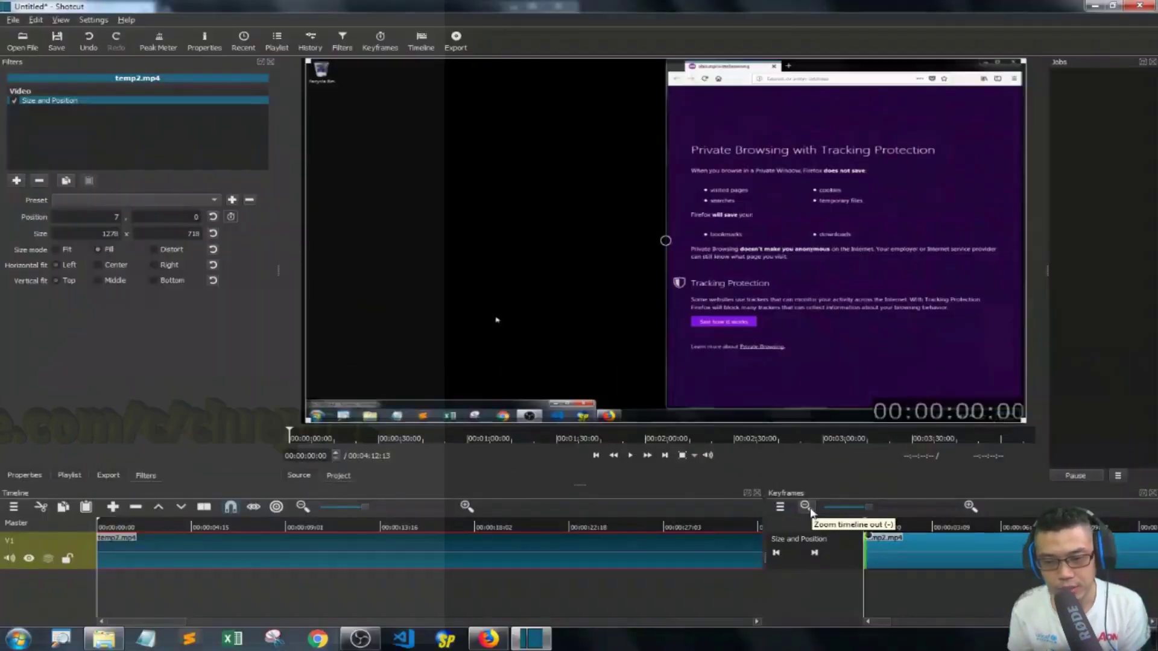
left_click_drag(106, 217, 141, 222)
type("0")
key("Return")
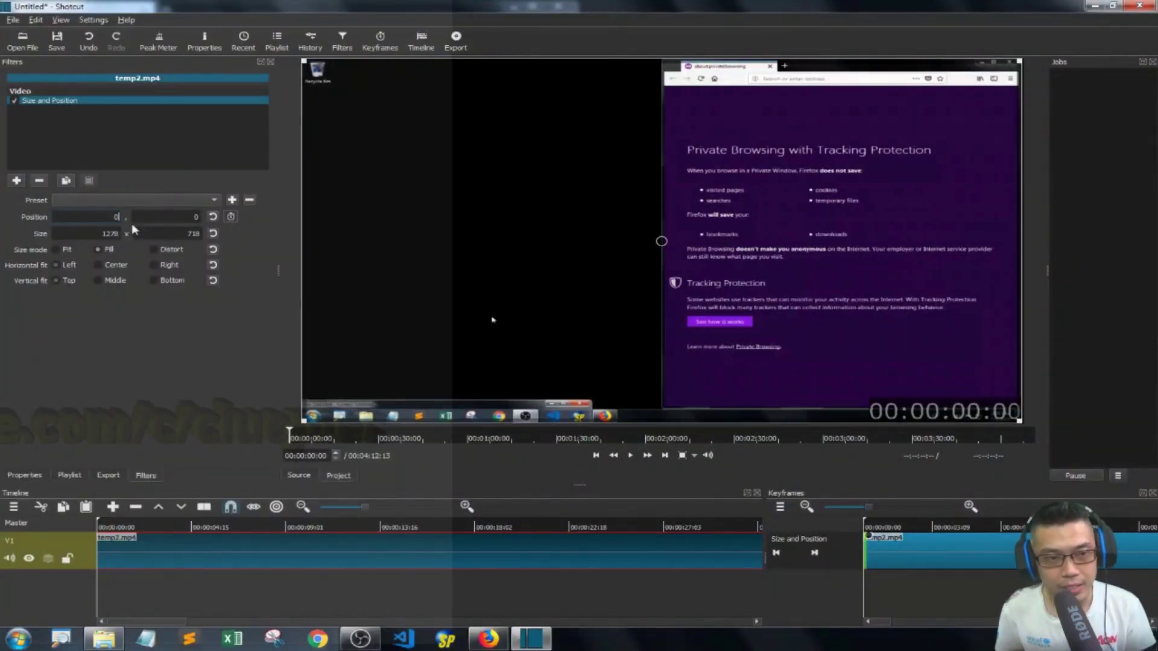
type("1280")
key("Return")
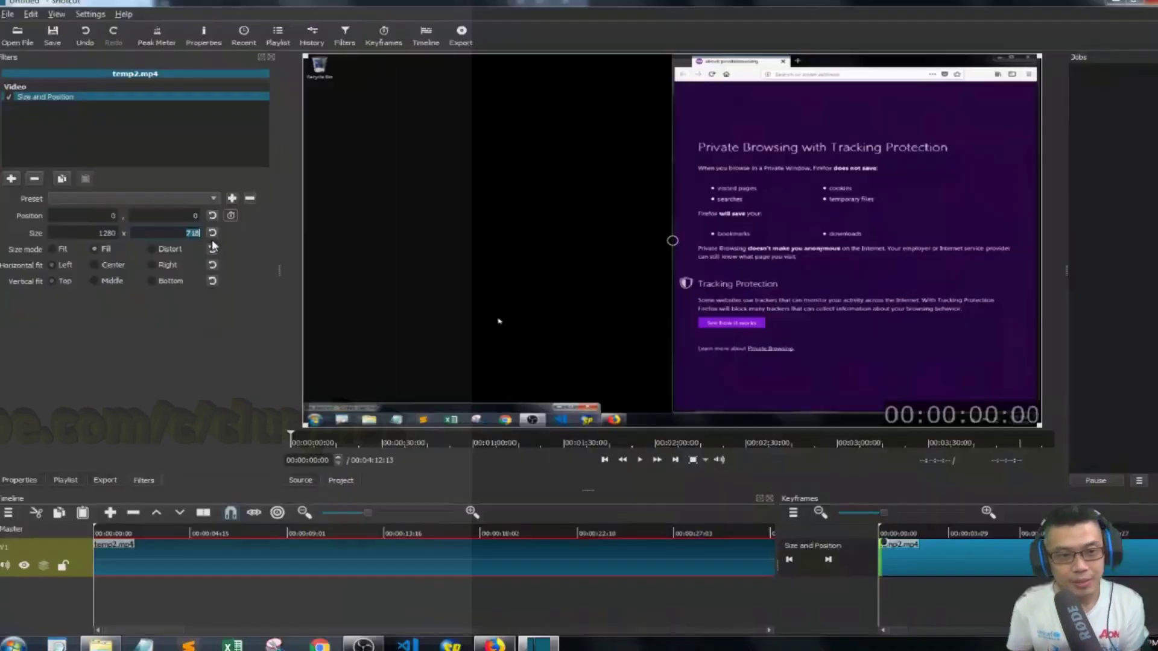
type("7")
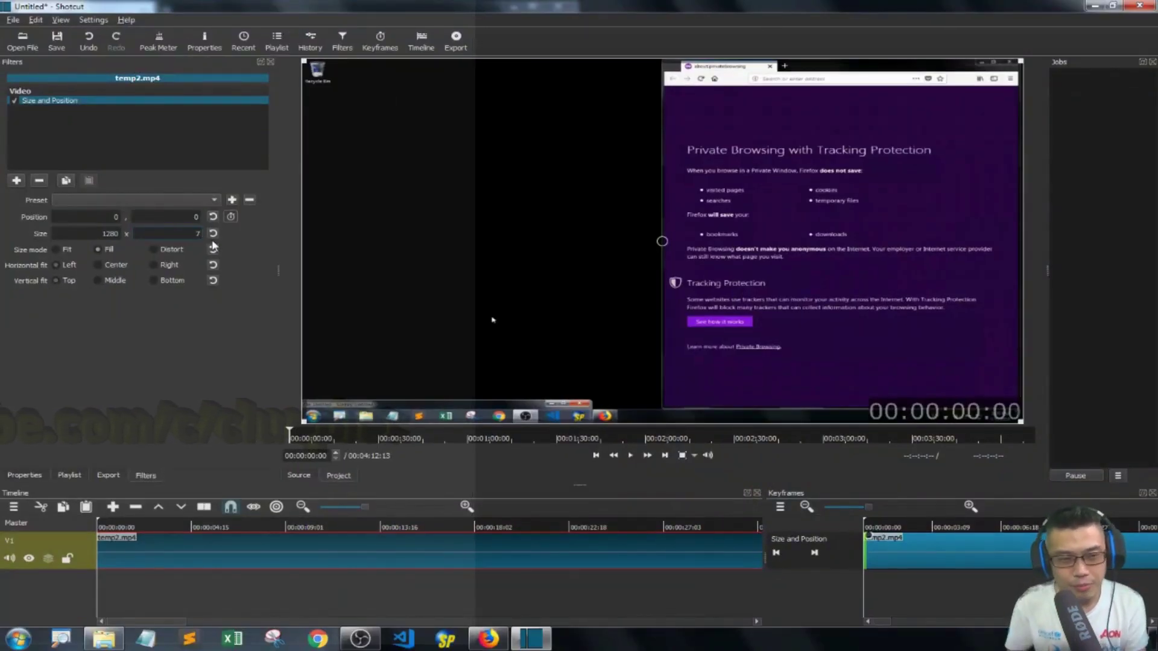
type("20")
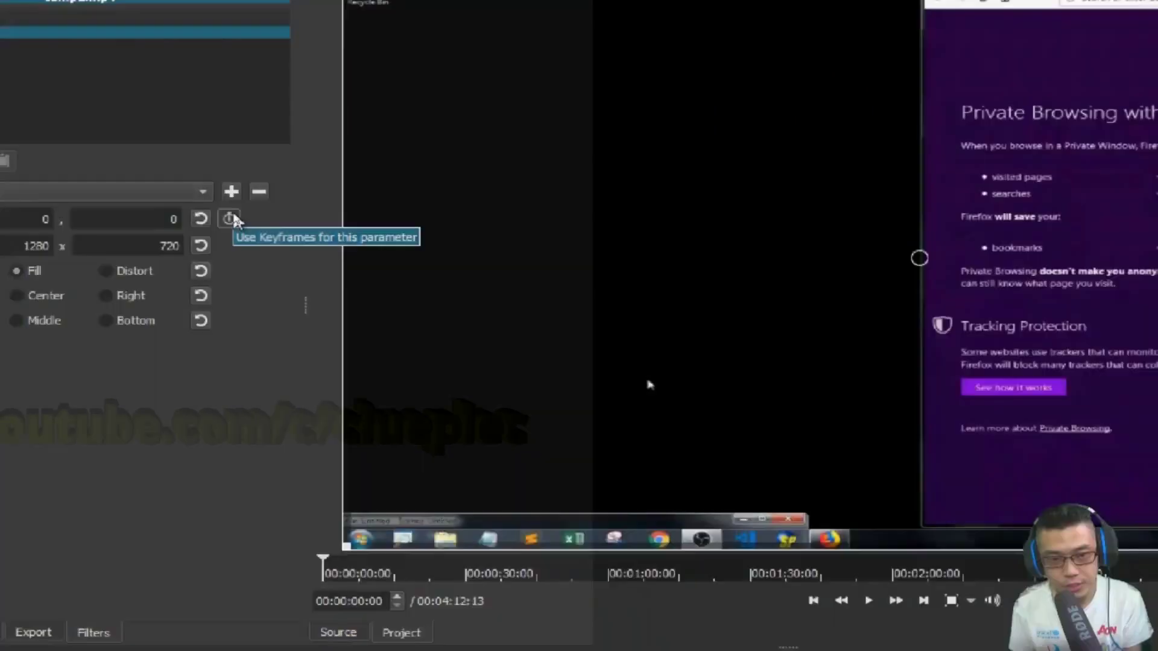
- Enable keyframes for the filter's position and size, and add a second keyframe at 00:00:02:23
left_click(467, 232)
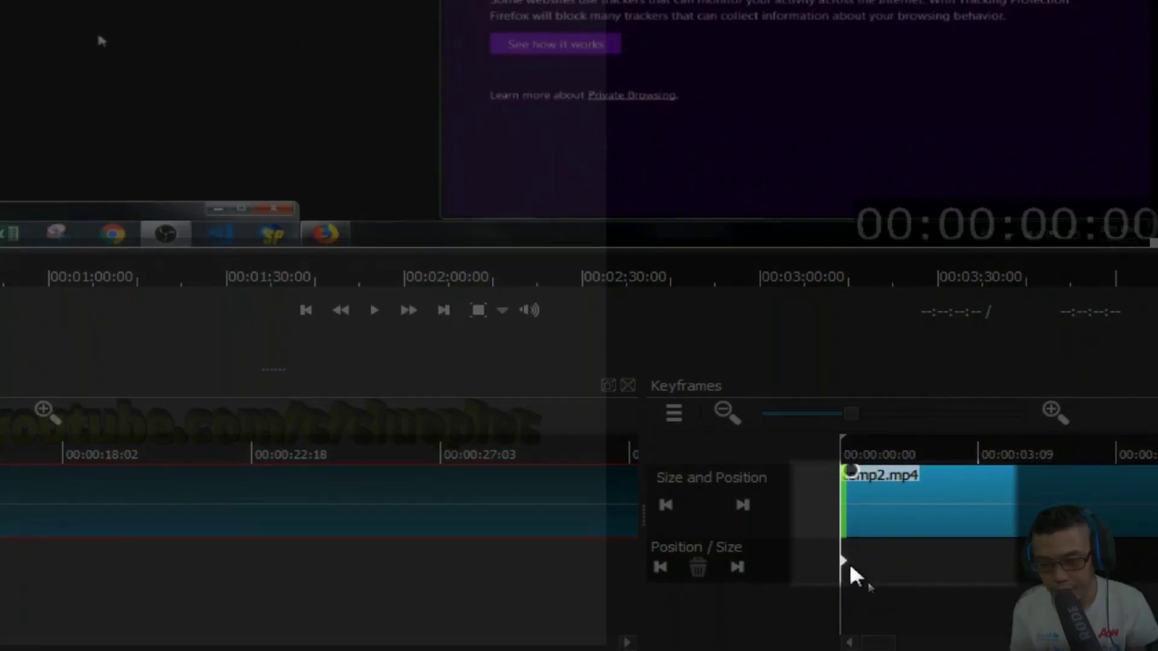
left_click_drag(863, 455, 902, 455)
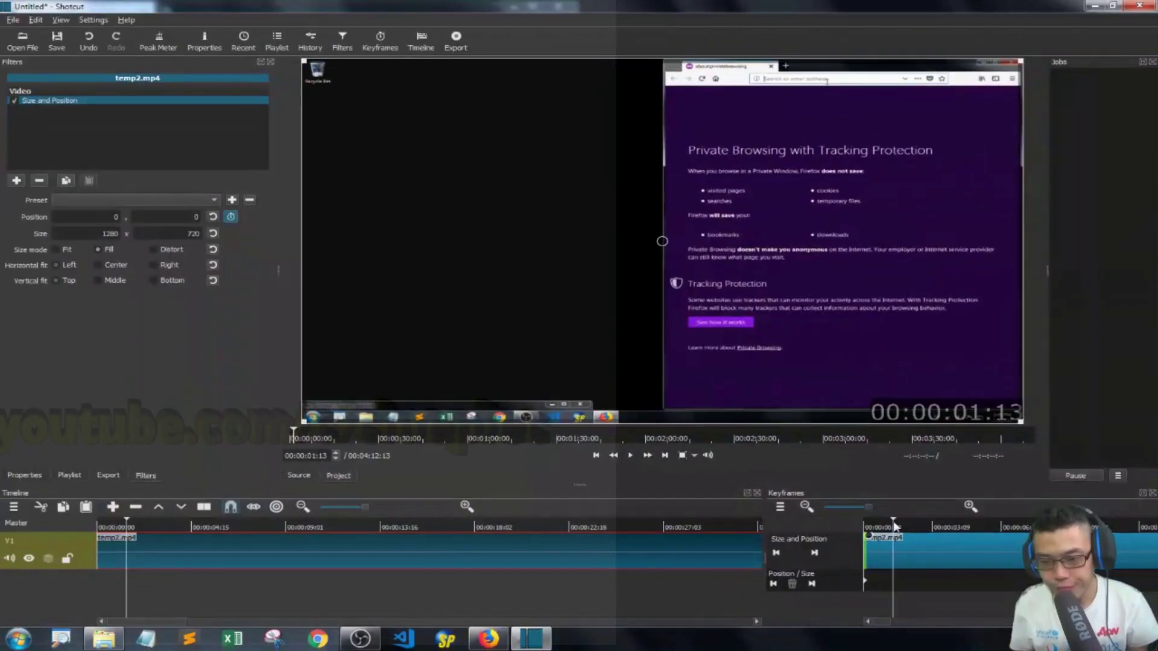
mouse_move(895, 526)
left_mouse_down()
mouse_move(1019, 526)
mouse_move(901, 529)
left_mouse_up()
left_click(923, 579)
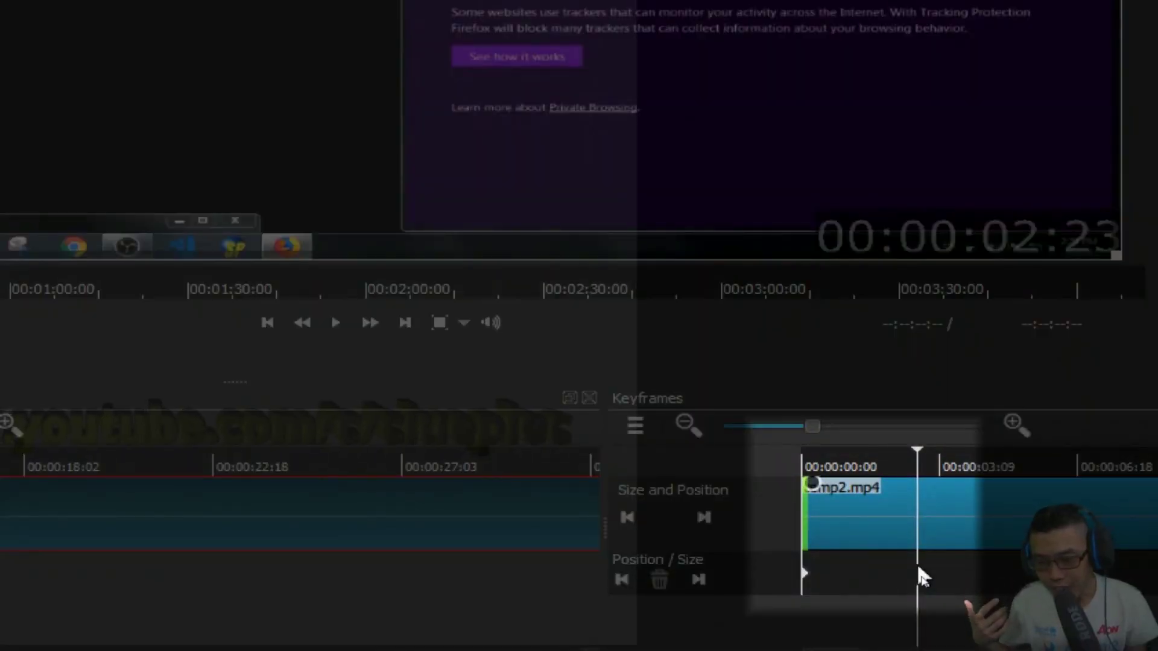
right_click(917, 566)
key("Escape")
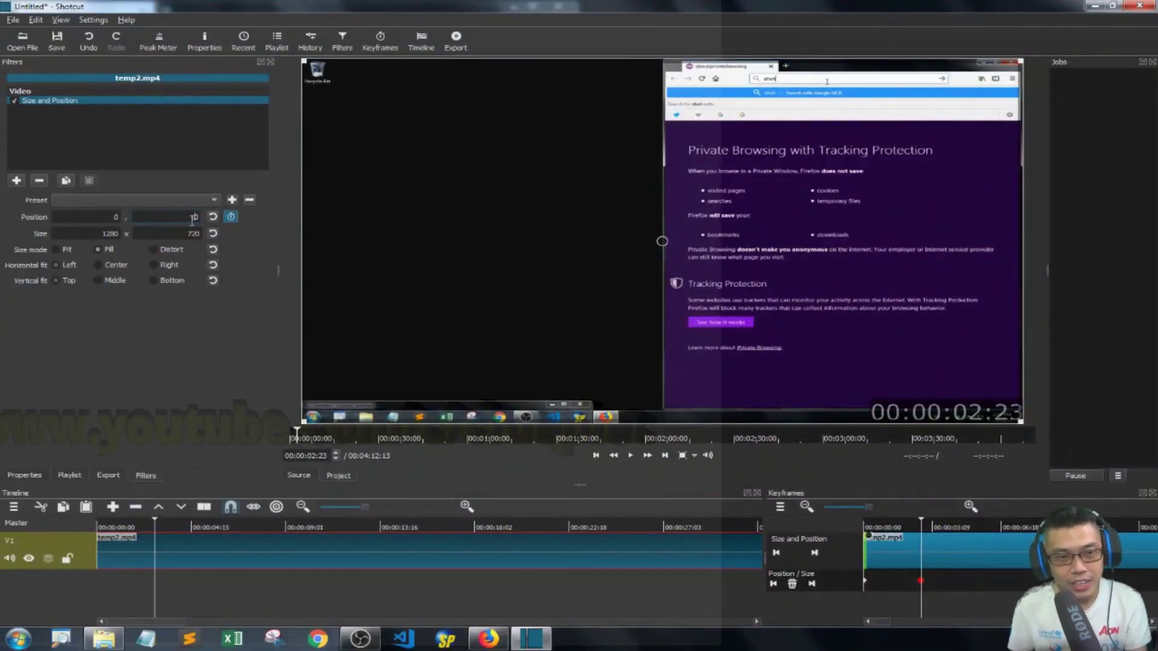
- At the second keyframe, set the vertical position to 10 and nudge the frame's corner to horizontal position -1
key("Return")
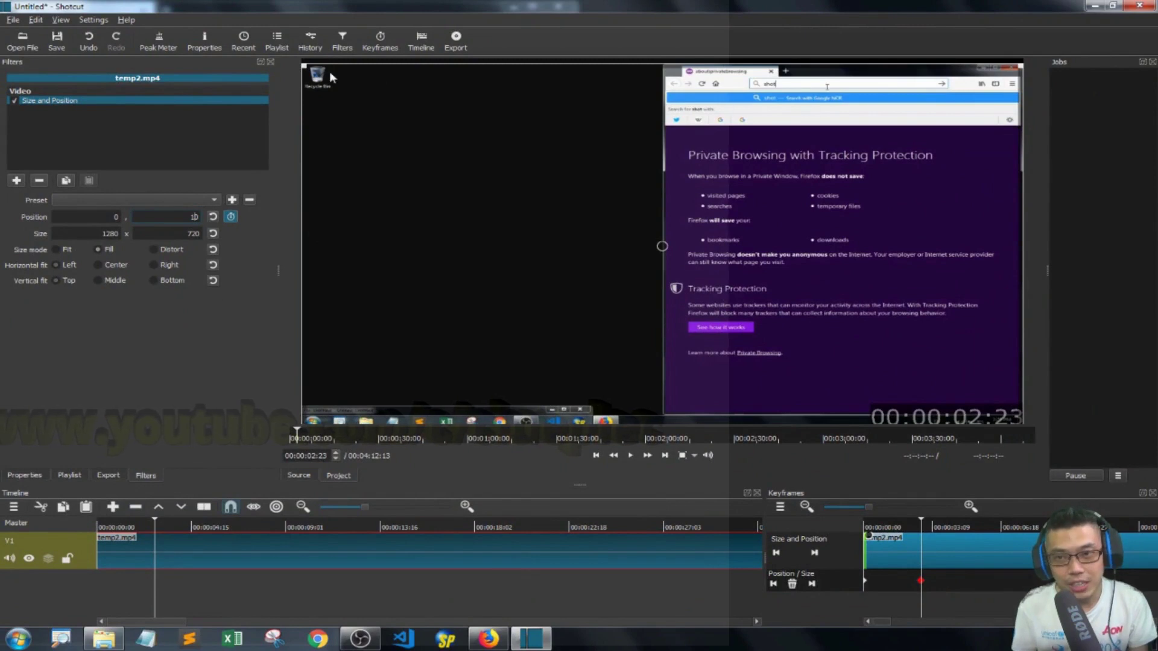
left_click_drag(302, 66, 302, 65)
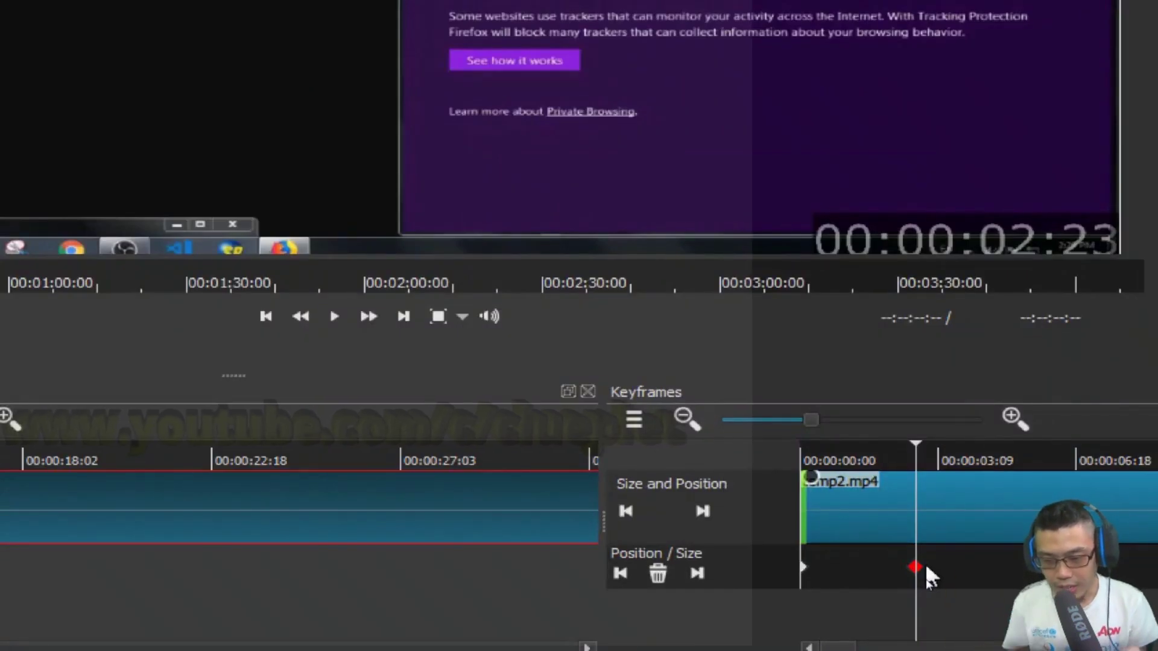
right_click(914, 567)
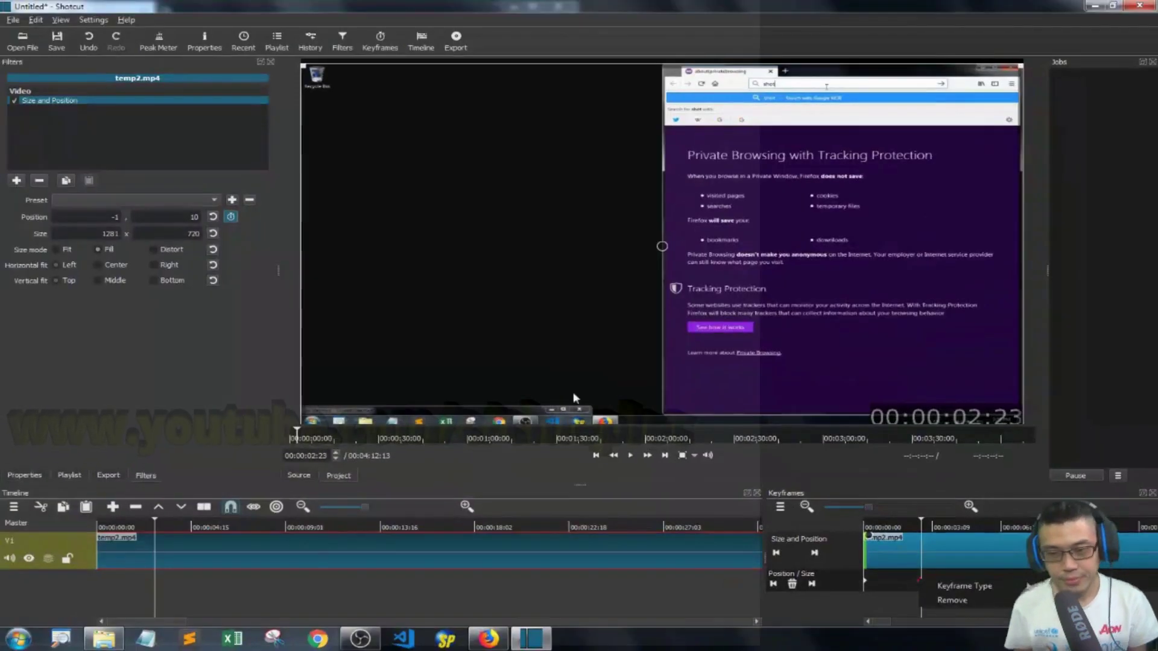
left_click(43, 106)
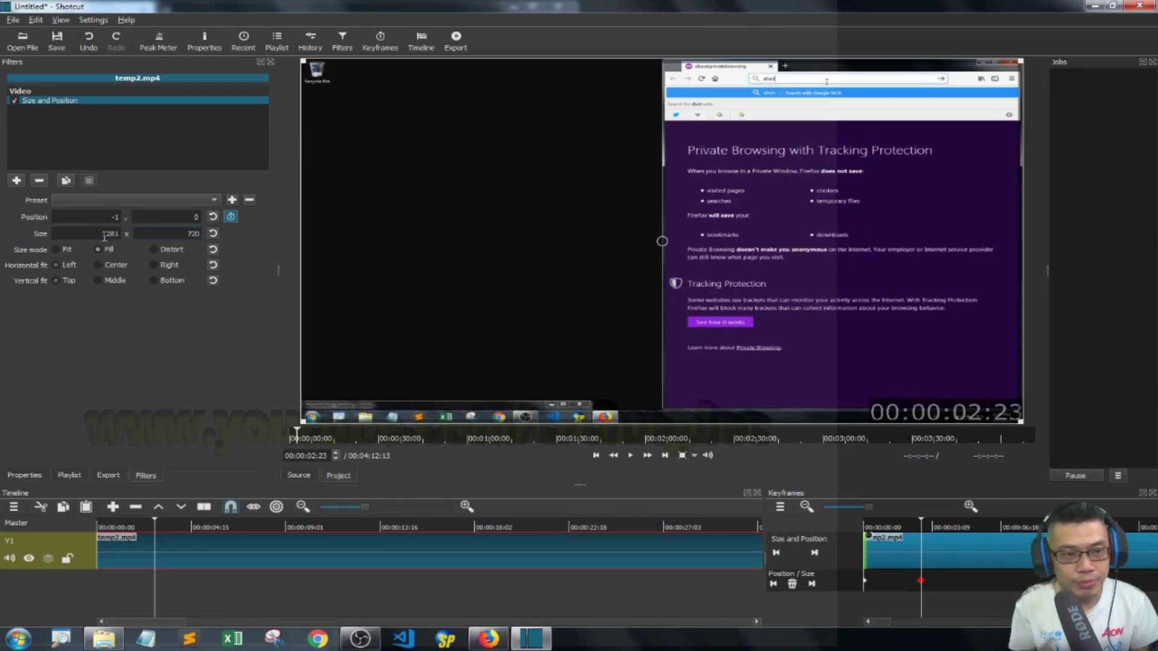
- Set the clip's size at the second keyframe to 1920 x 1080
double_click(151, 236)
key("ctrl+z")
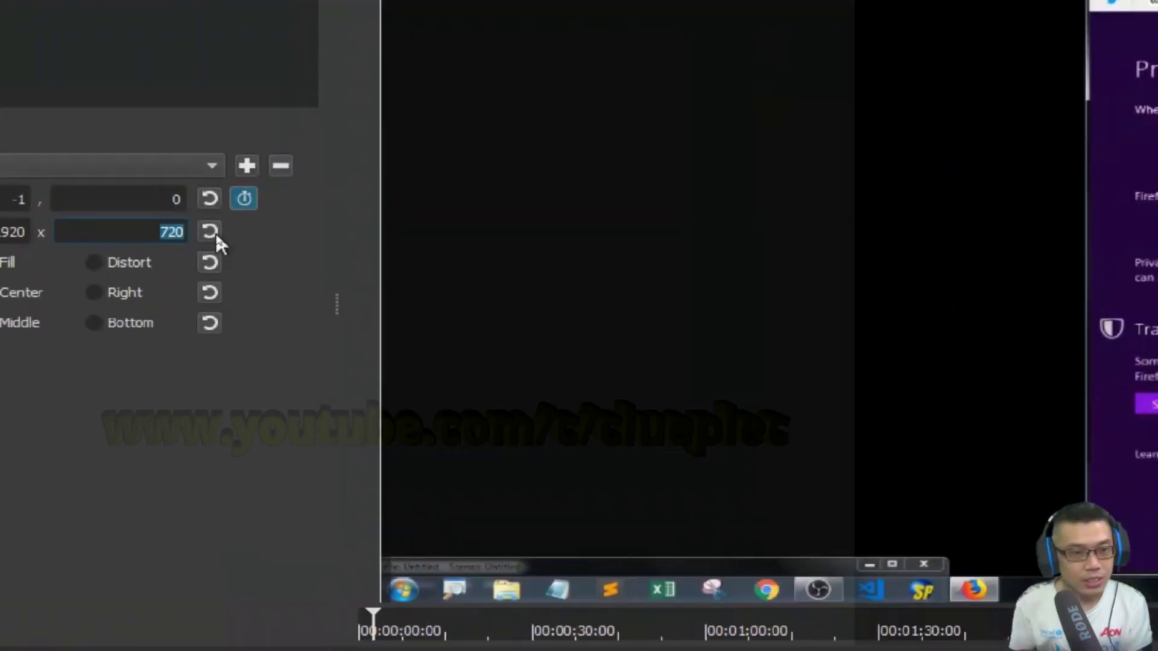
type("1080")
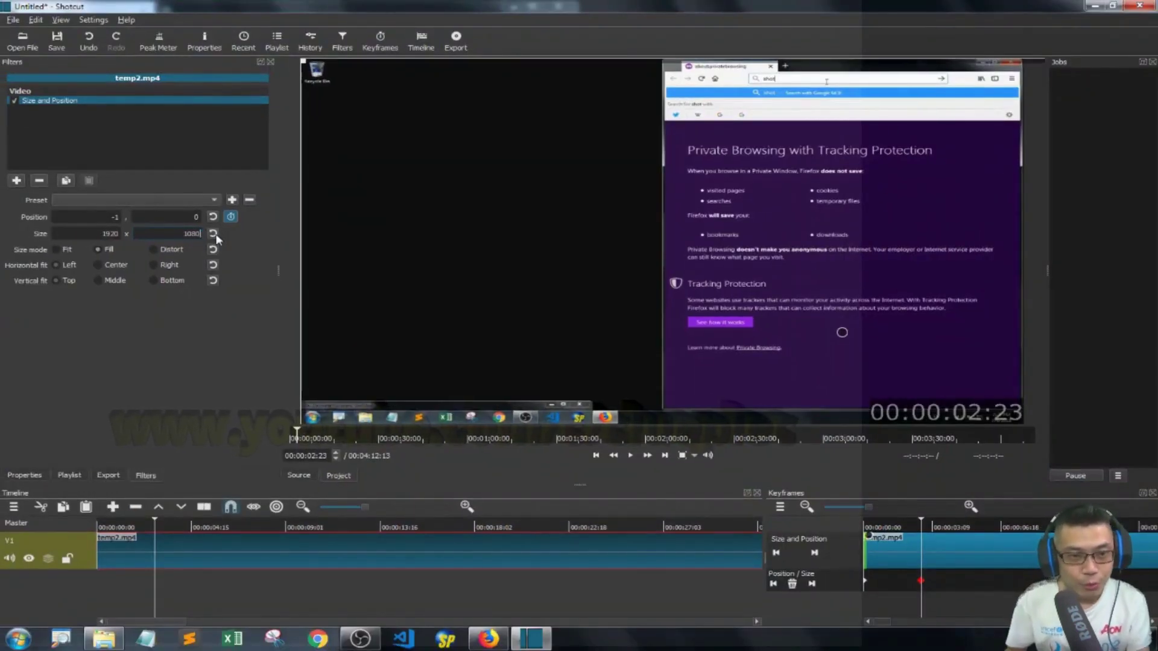
left_click(194, 216)
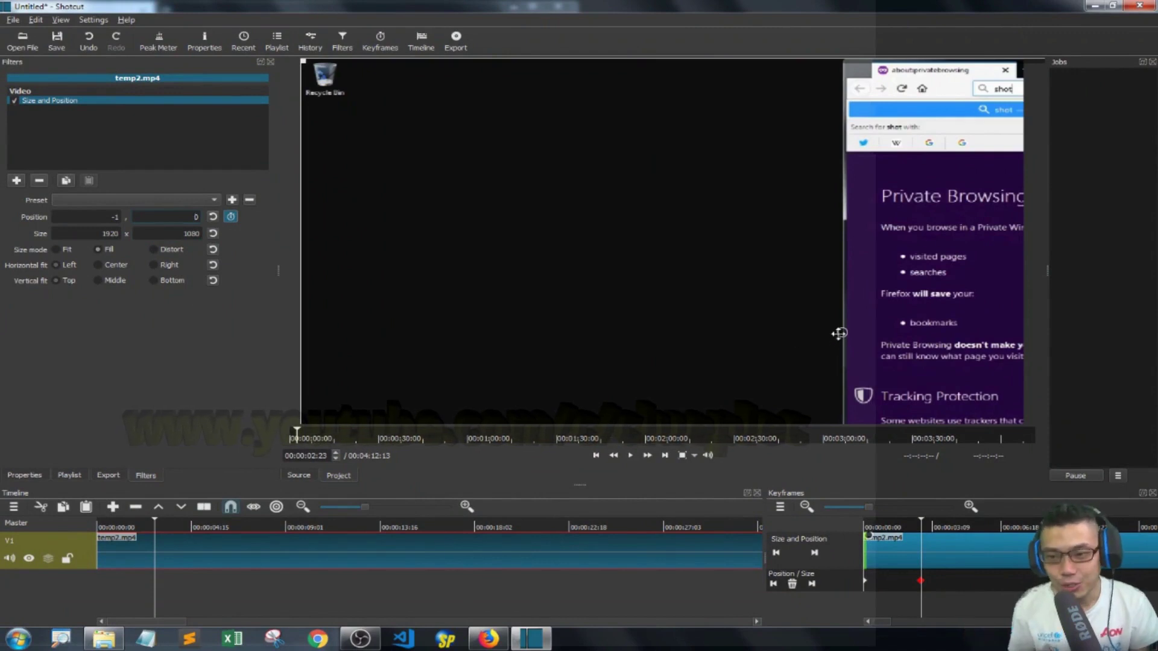
- Move the clip to position -518, 6 at the second keyframe and play the zoom from the start
left_click(838, 334)
left_click_drag(652, 296, 573, 321)
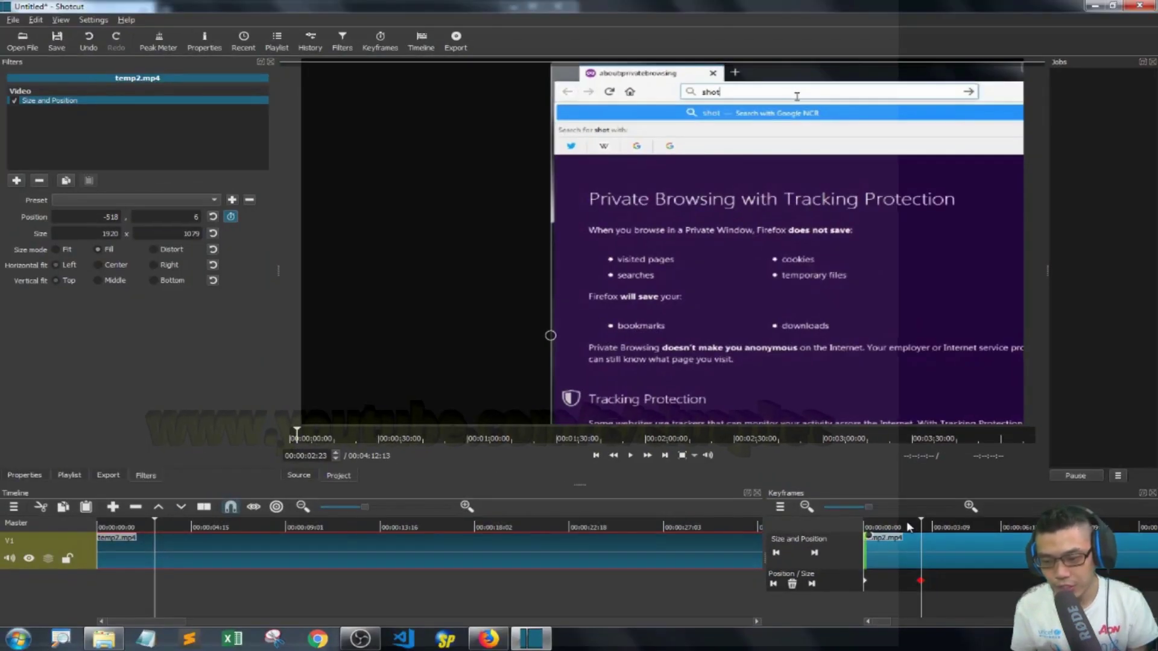
key("Home")
key("space")
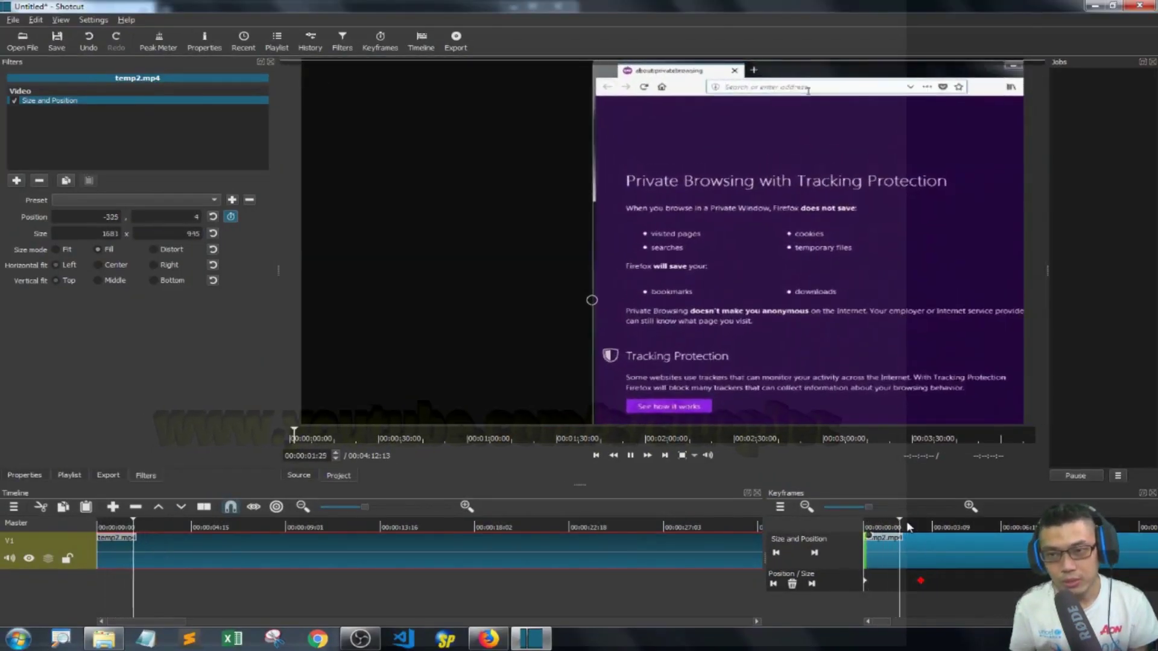
key("space")
left_click(923, 527)
key("space")
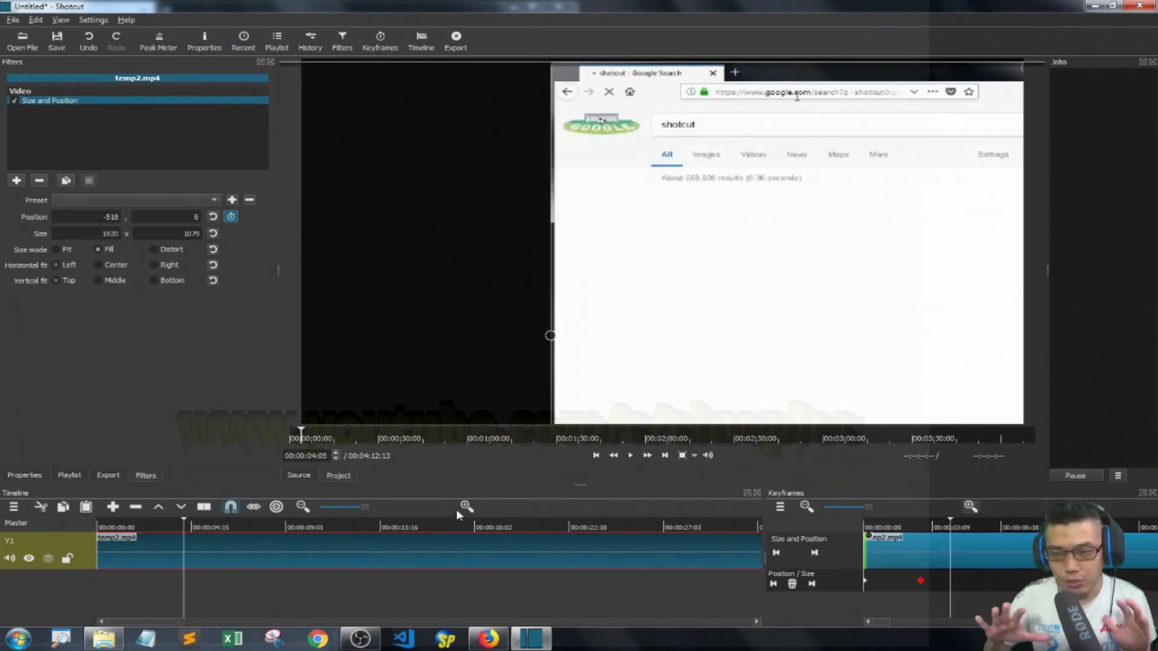
- Add a third keyframe at 00:00:04:12 that holds the clip's position and size from the second keyframe
left_click(930, 527)
left_click_drag(931, 527, 961, 527)
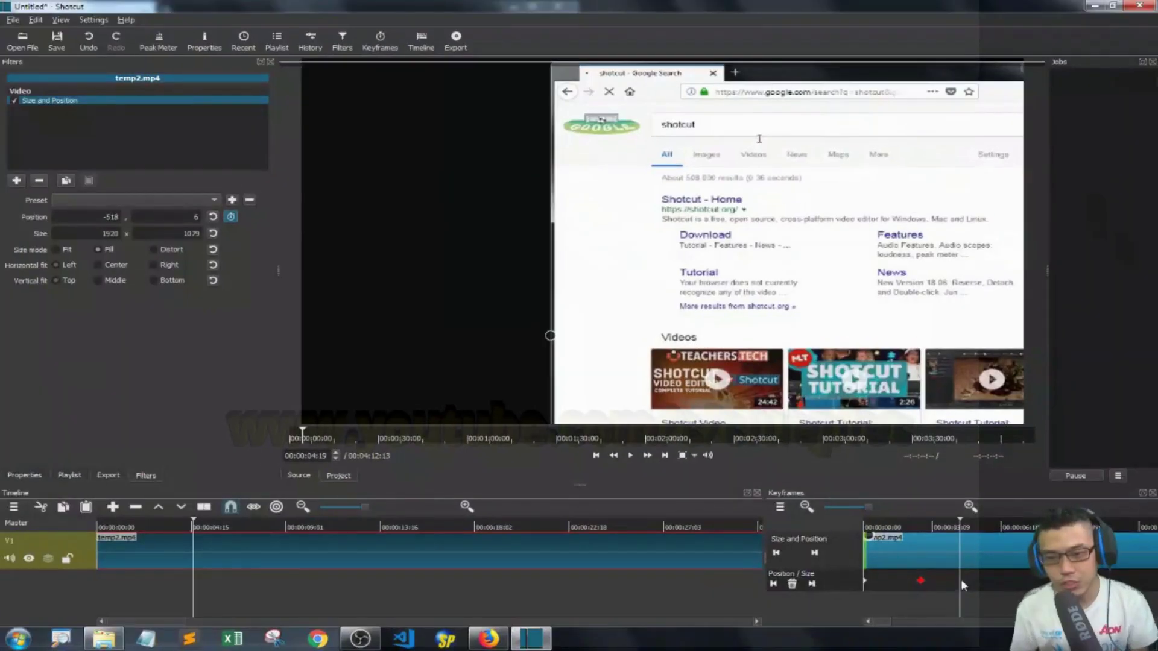
left_click(921, 582)
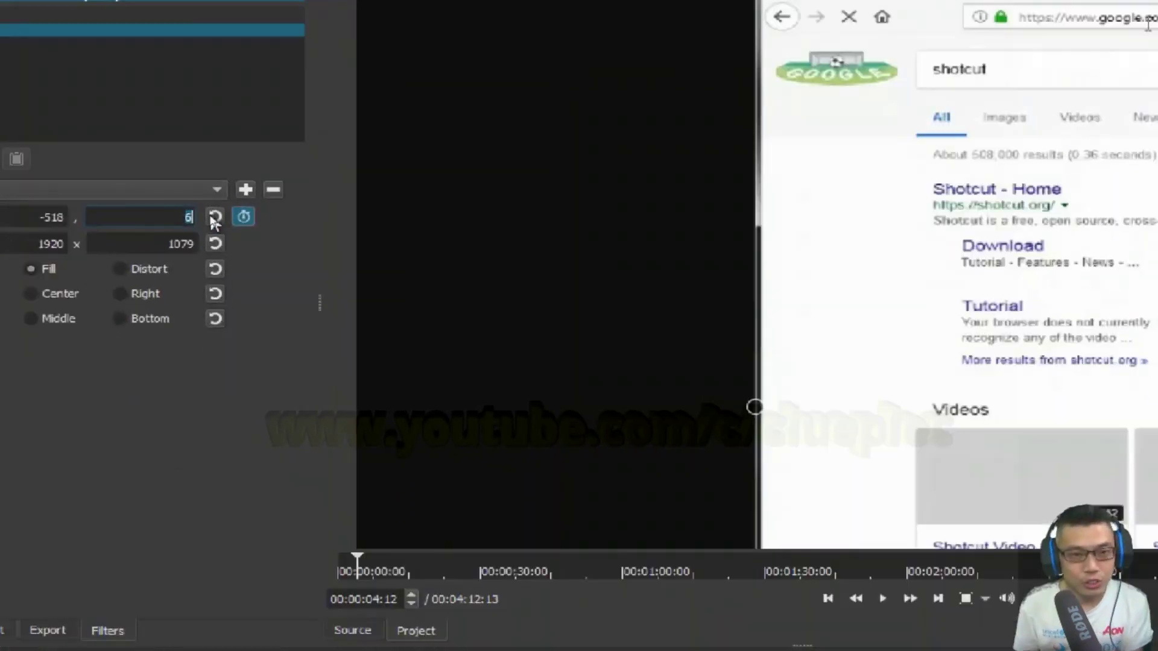
key("BackSpace")
type("1")
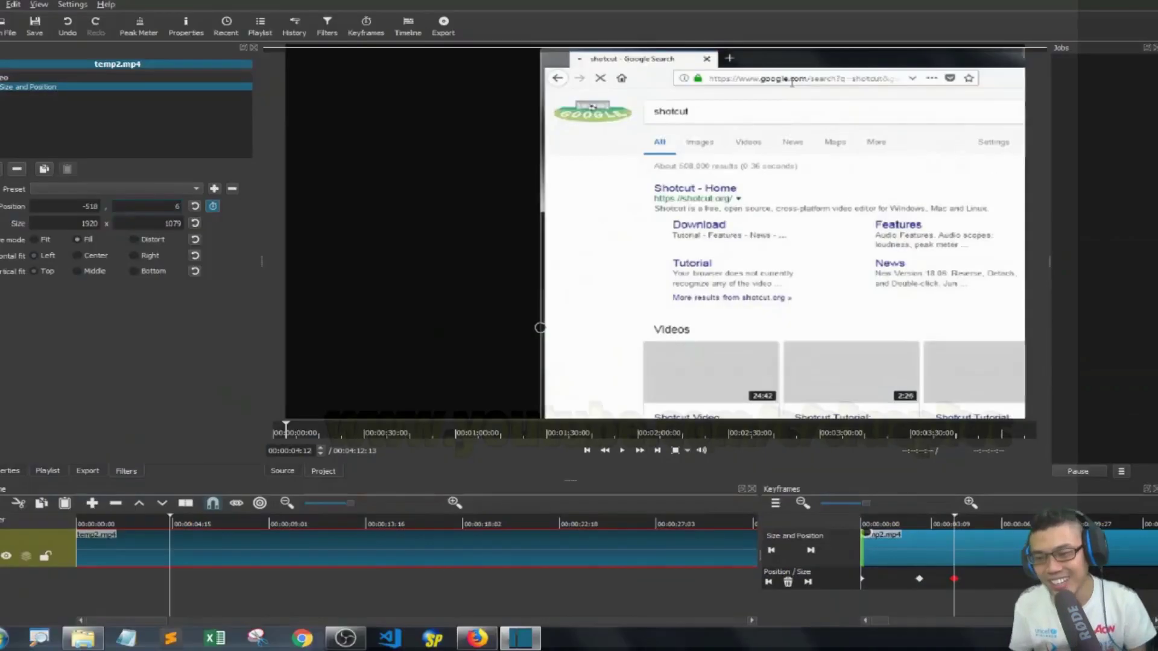
- Play back the animation to check the hold between the second and third keyframes
left_click(913, 517)
key("space")
key("space")
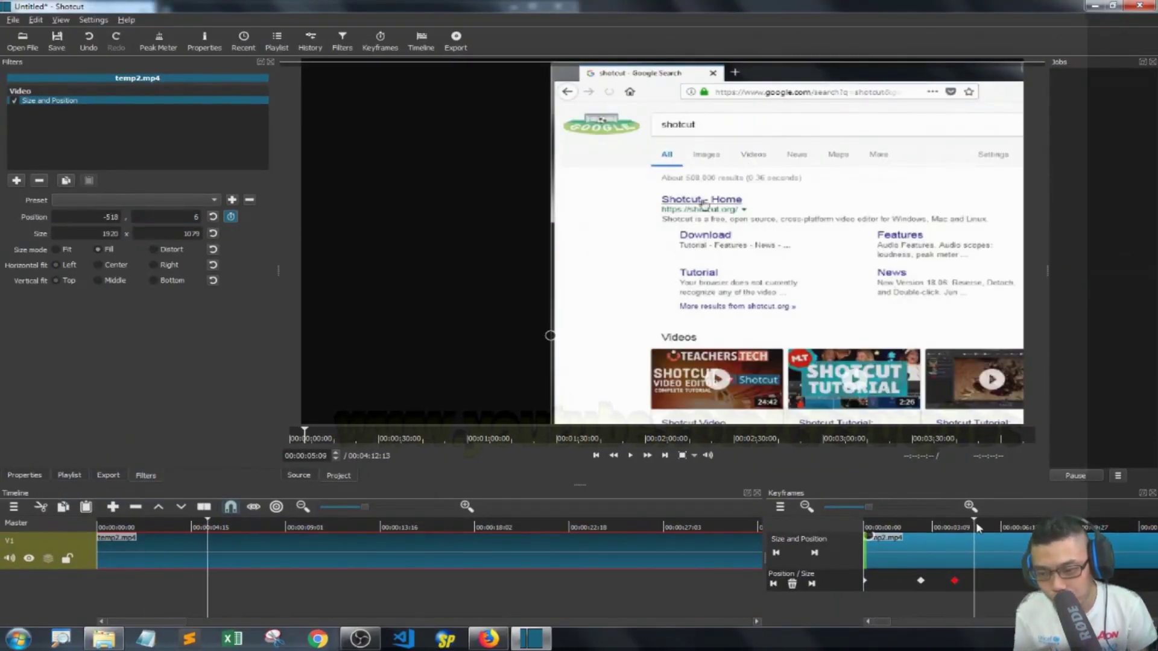
- Add a fourth keyframe at 00:00:05:24 by setting the clip's height there to 720
left_click_drag(978, 528, 987, 565)
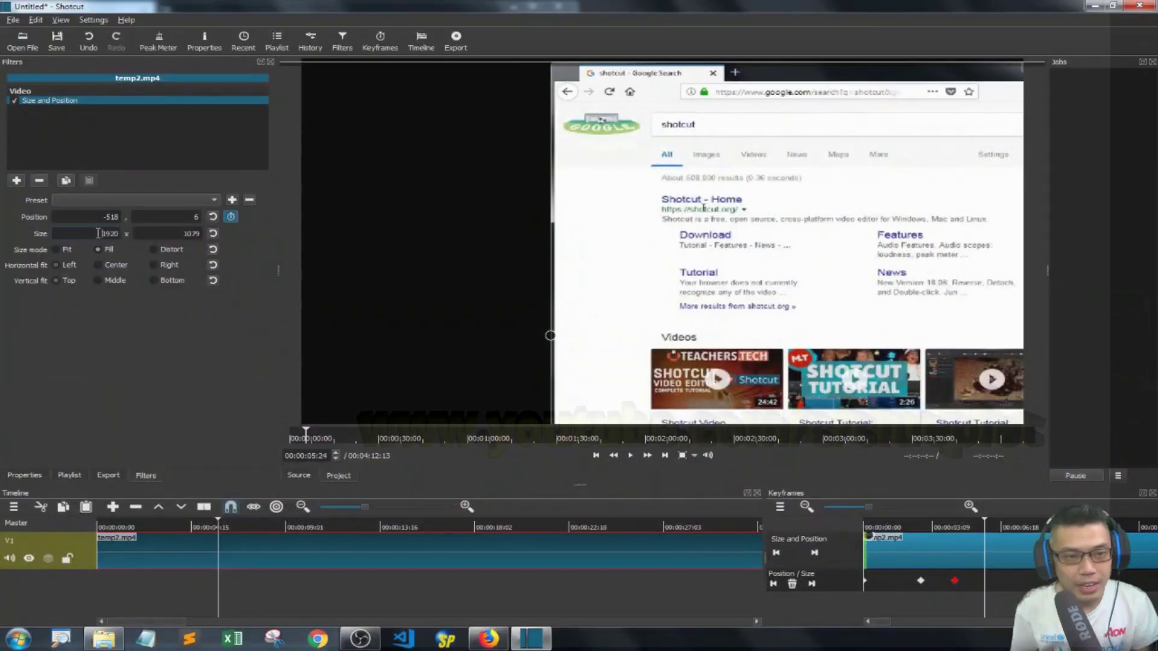
left_click_drag(98, 233, 146, 230)
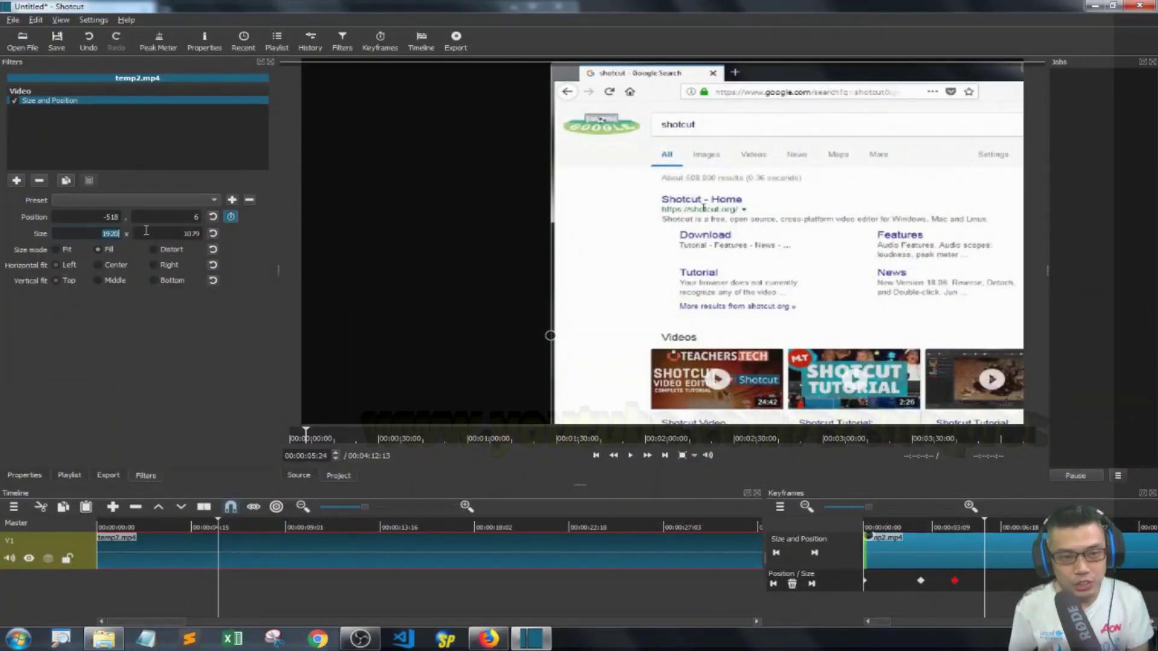
type("12")
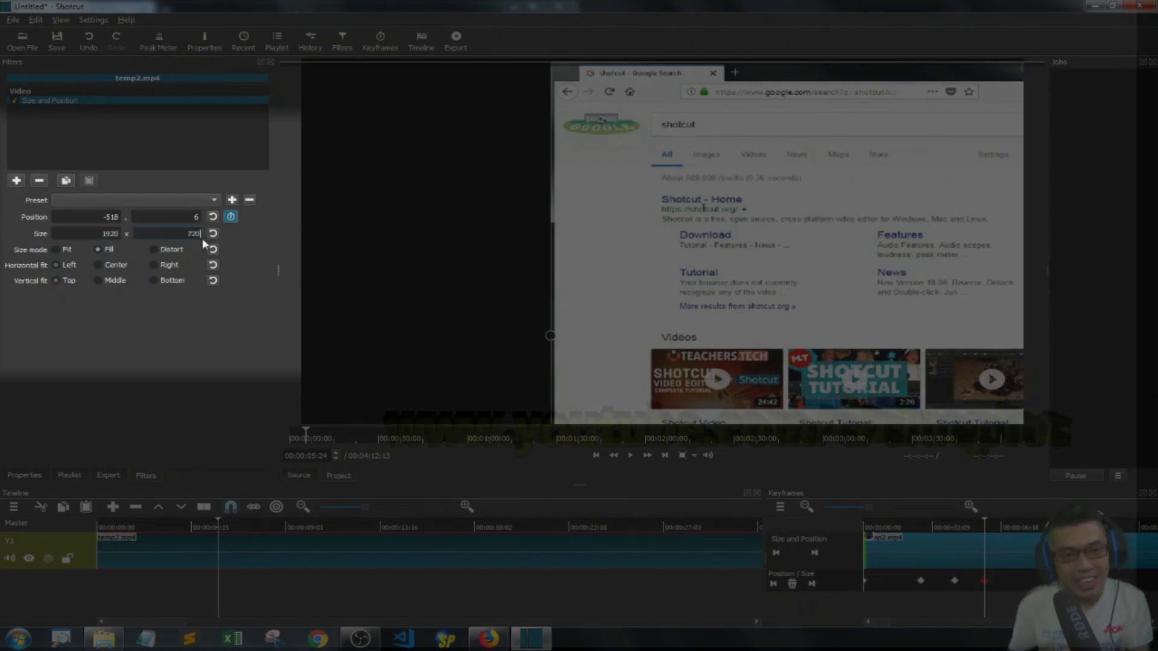
left_click_drag(182, 234, 233, 239)
type("702")
key("BackSpace")
key("BackSpace")
type("20")
key("Return")
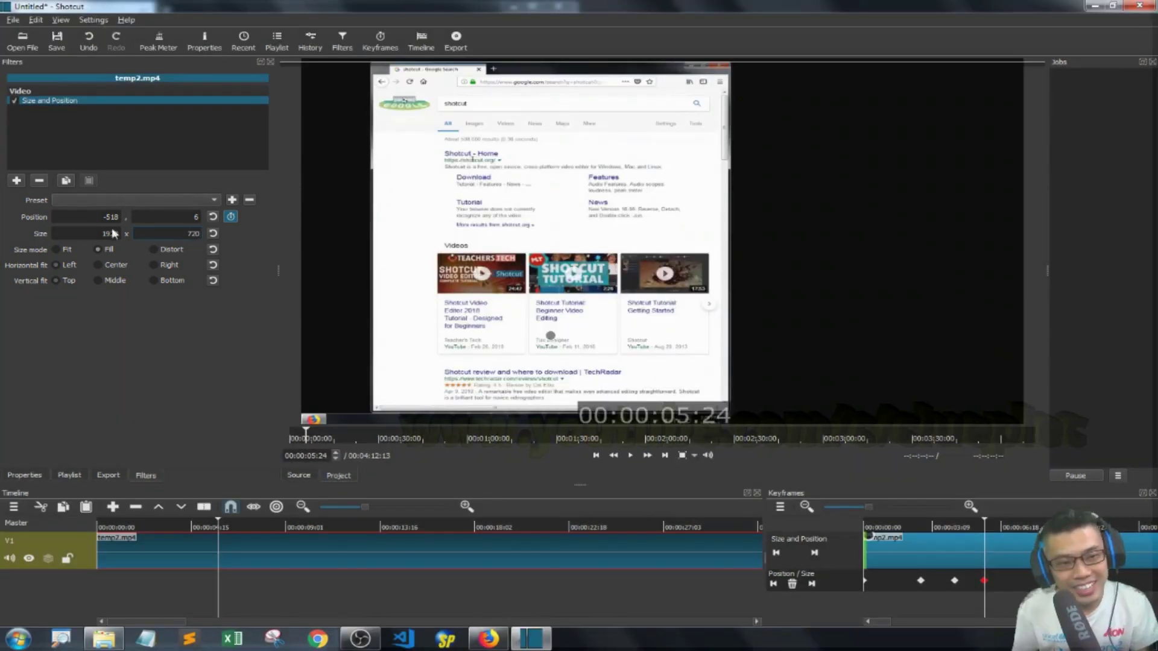
- At the fourth keyframe, set the clip's width to 1280 and move the frame to horizontal position 0
left_click_drag(101, 233, 165, 230)
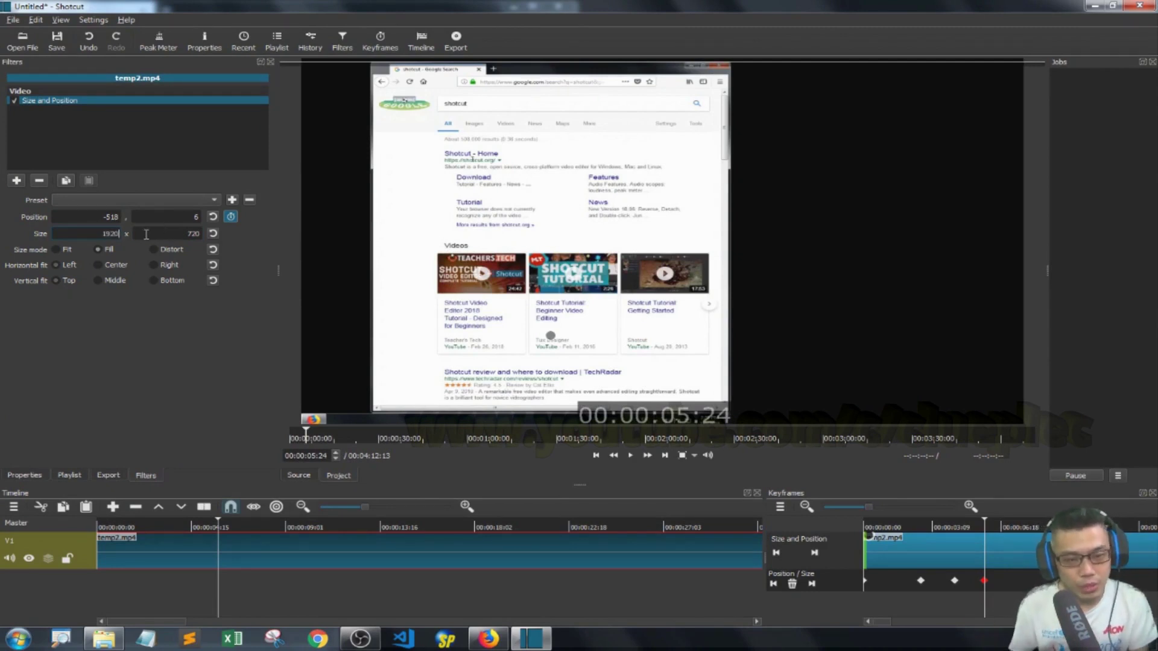
type("1280")
key("Return")
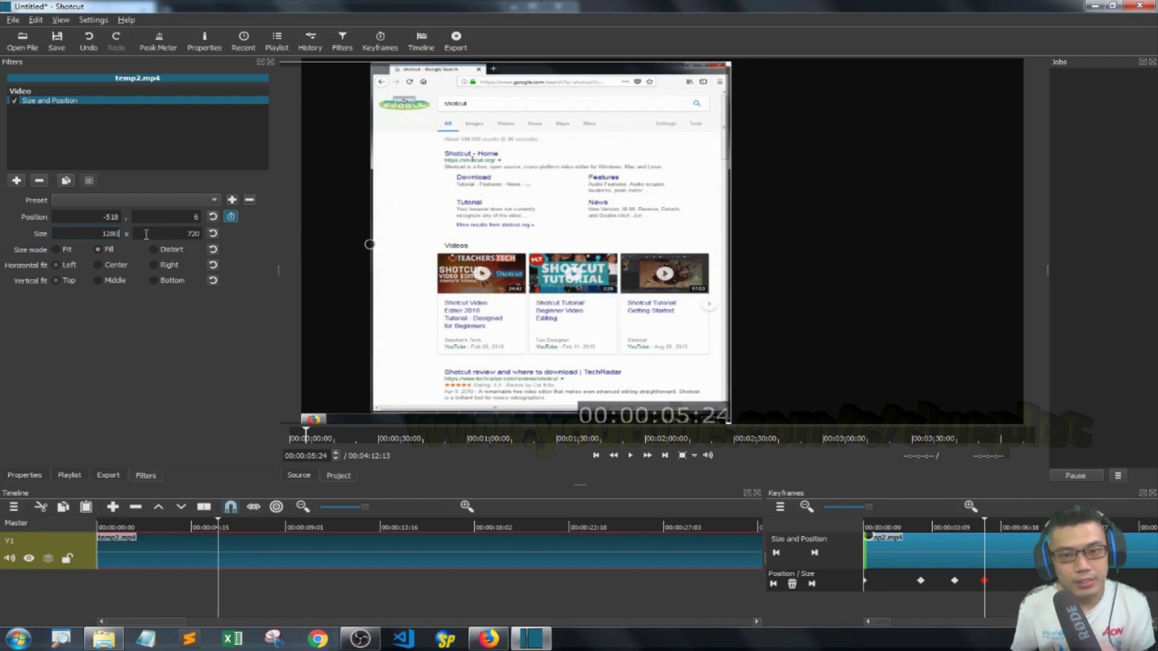
left_click_drag(370, 244, 673, 246)
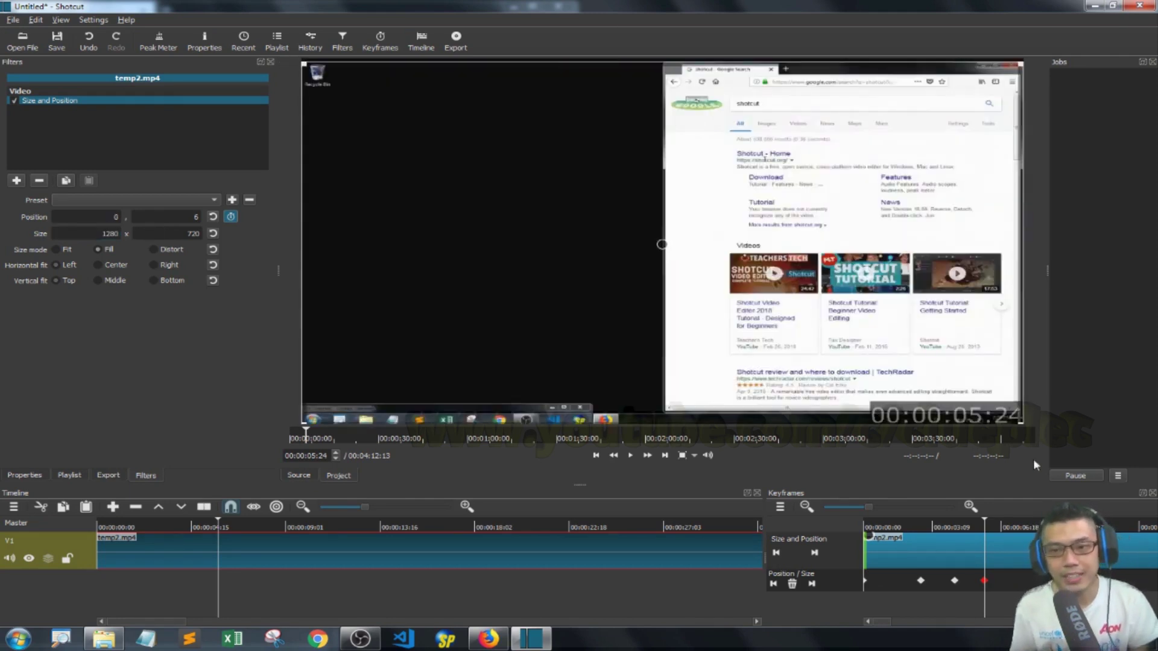
- Play the whole zoom-in and zoom-out animation from the start to past the fourth keyframe
left_click(883, 523)
key("Home")
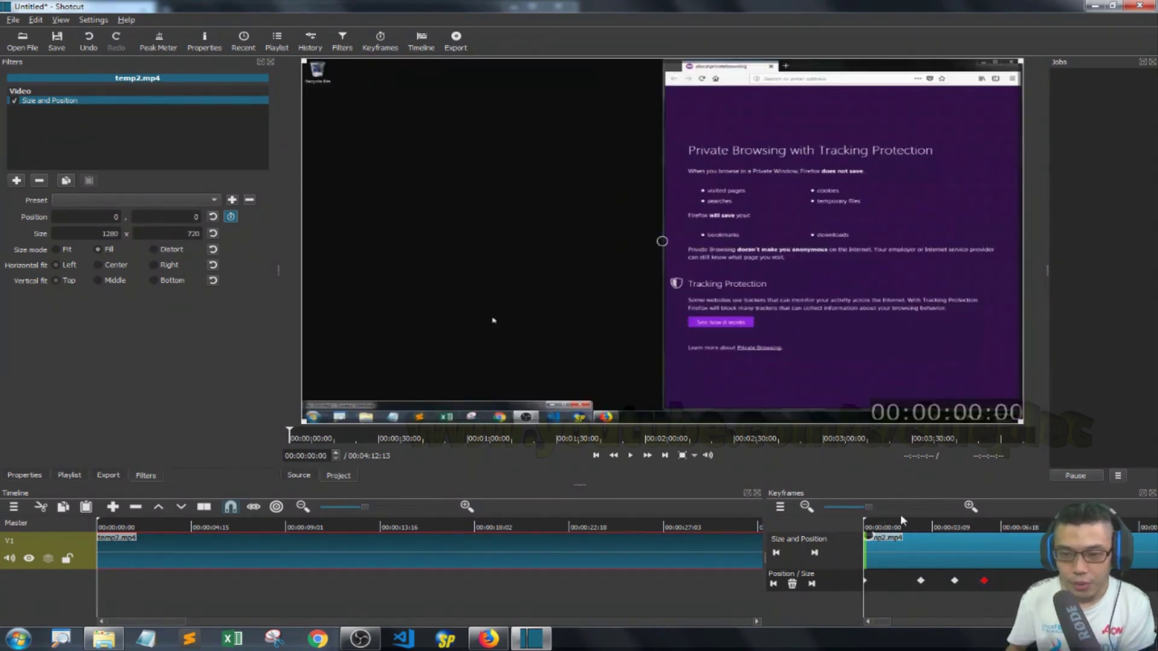
key("space")
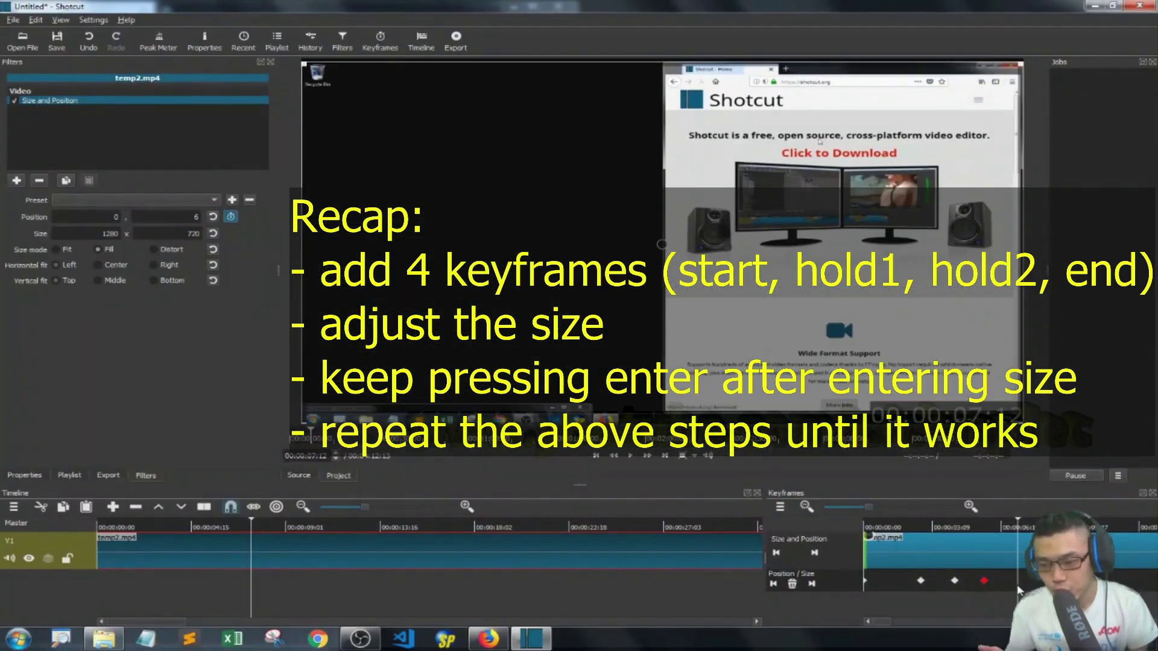
left_click(94, 231)
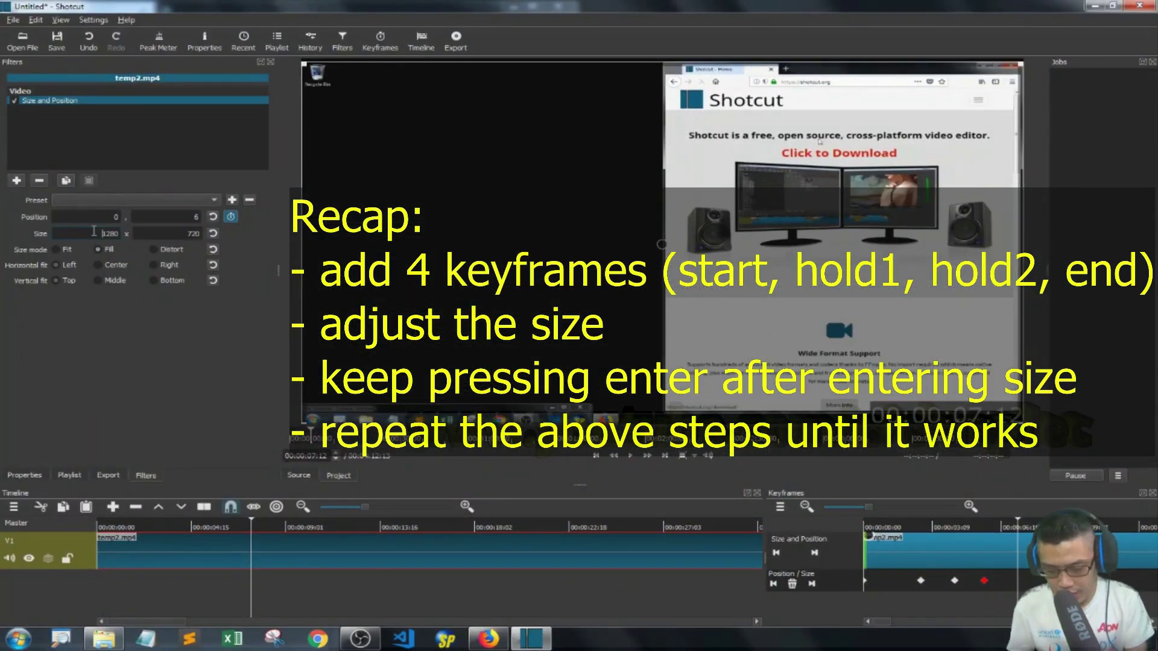